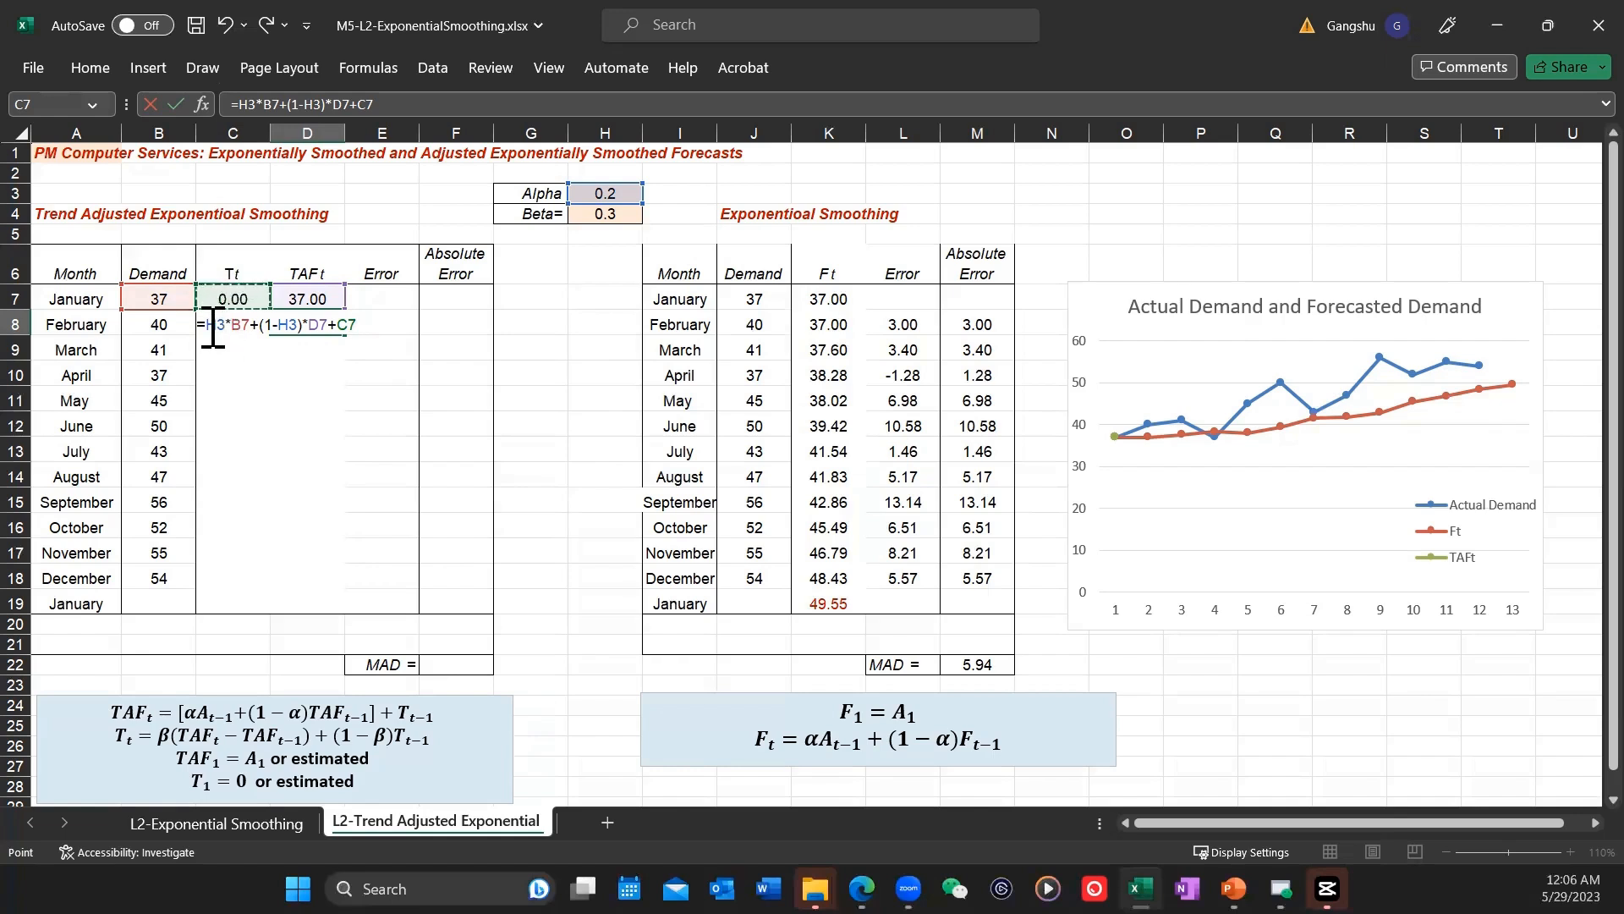
# Step: Make both alpha references absolute in the February TAFt formula so D8 holds =$H$3*B7+(1-$H$3)*D7+C7
pyautogui.click(212, 325)
pyautogui.write('$')
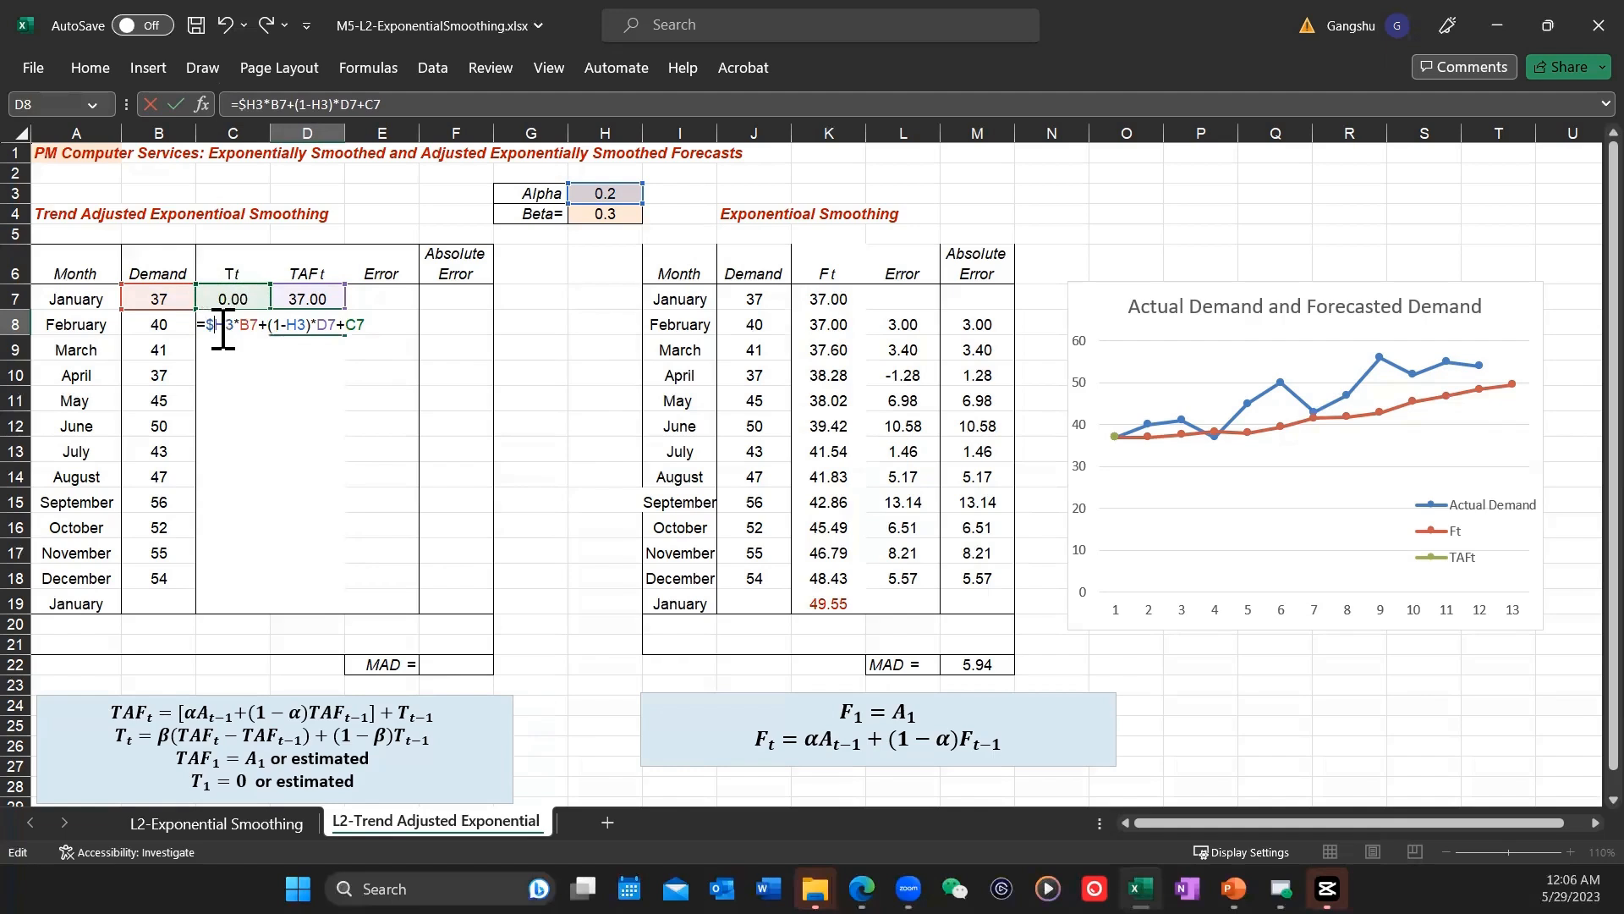
pyautogui.press('Right')
pyautogui.write('$')
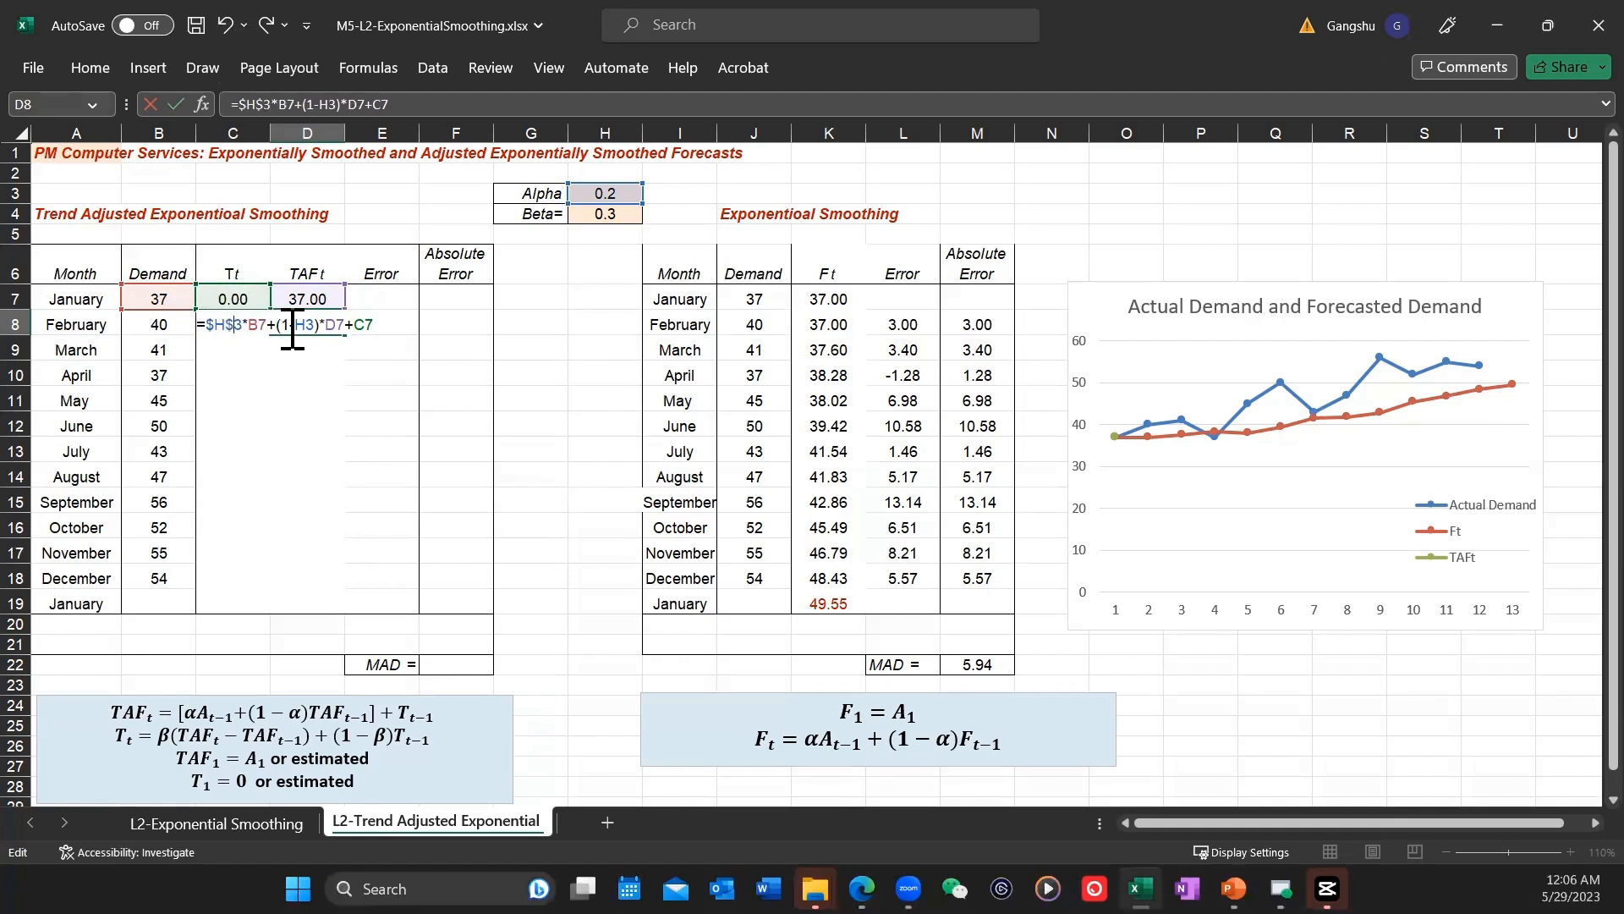
pyautogui.click(298, 325)
pyautogui.write('$')
pyautogui.click(320, 326)
pyautogui.write('$H$')
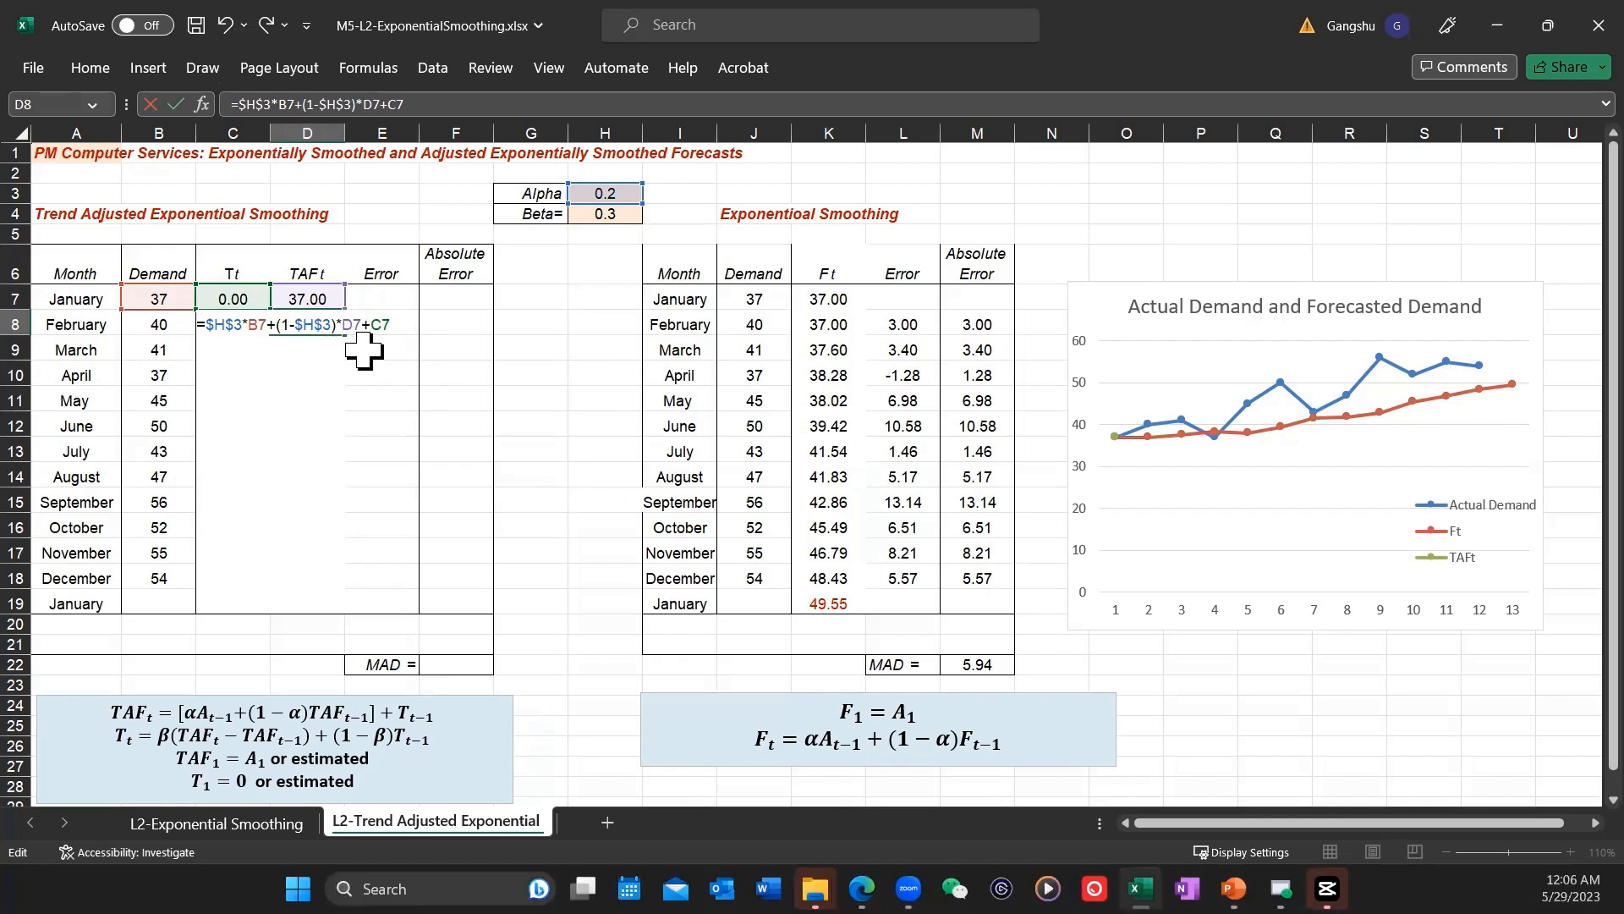
pyautogui.press('Return')
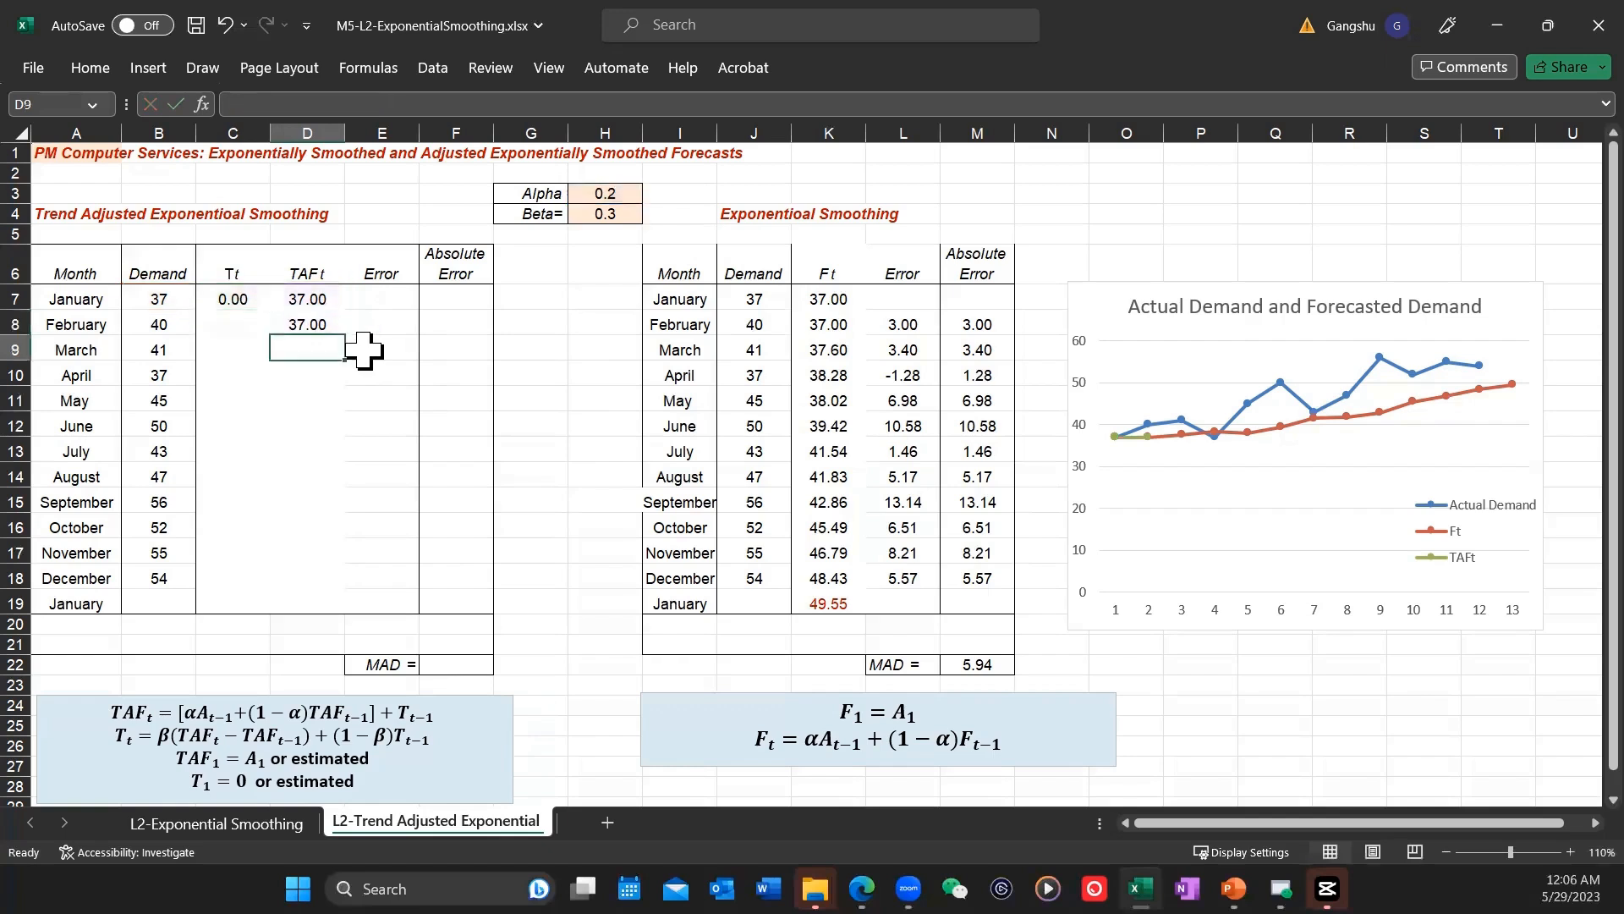
# Step: Write the February trend formula =H4*(D8-D7)+(1-H4)*C7 in C8, using the beta cell and the January values
pyautogui.click(240, 322)
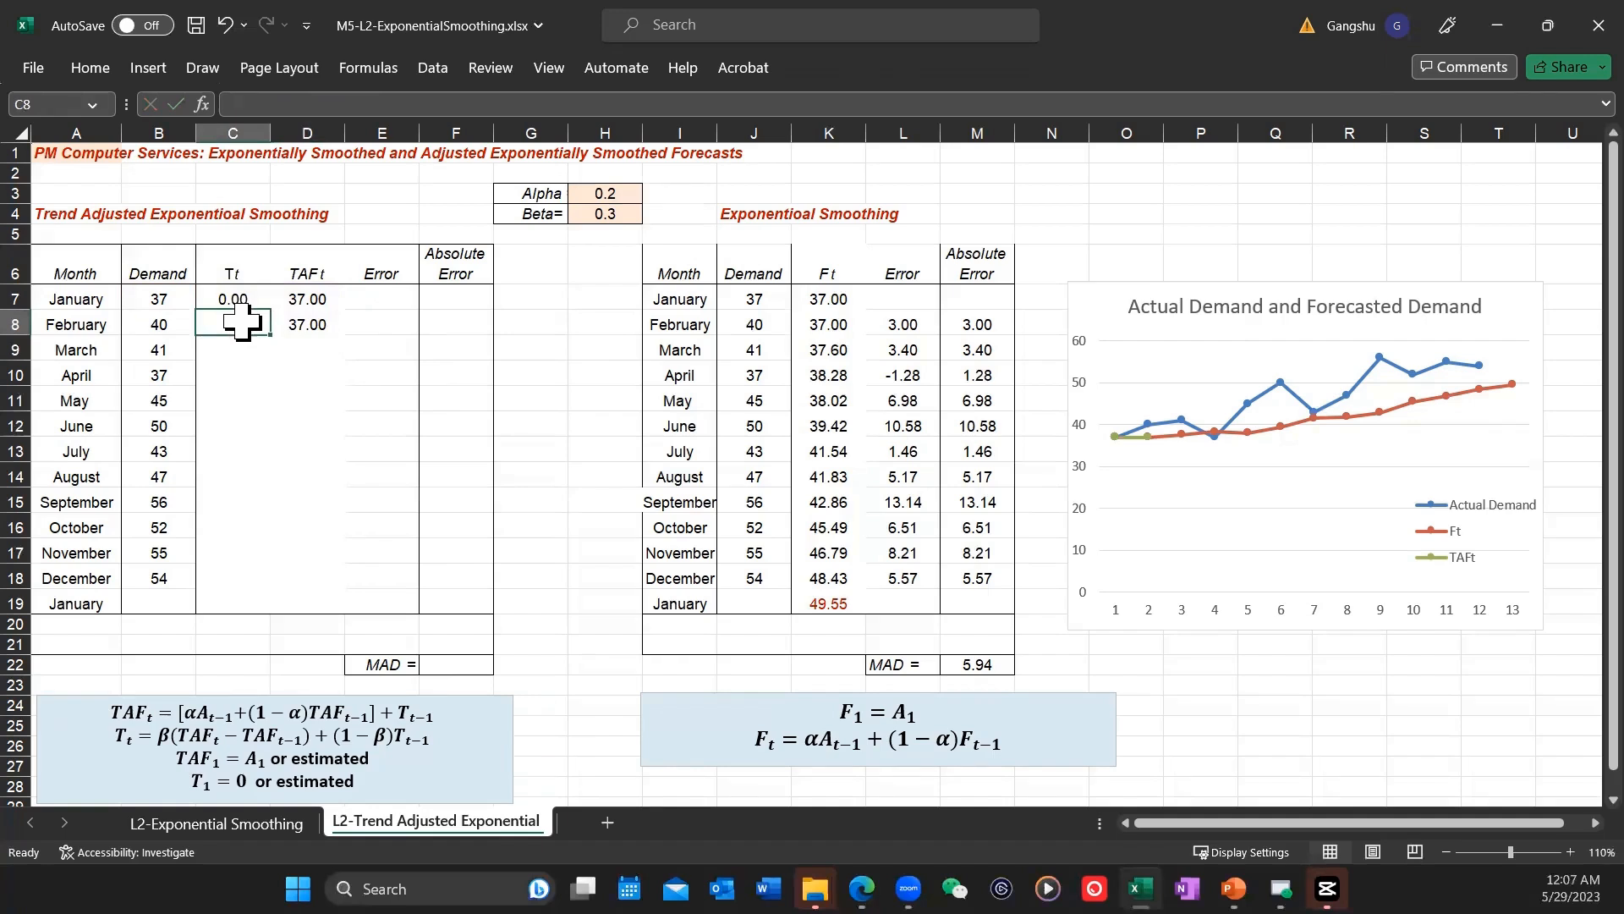
pyautogui.write('=')
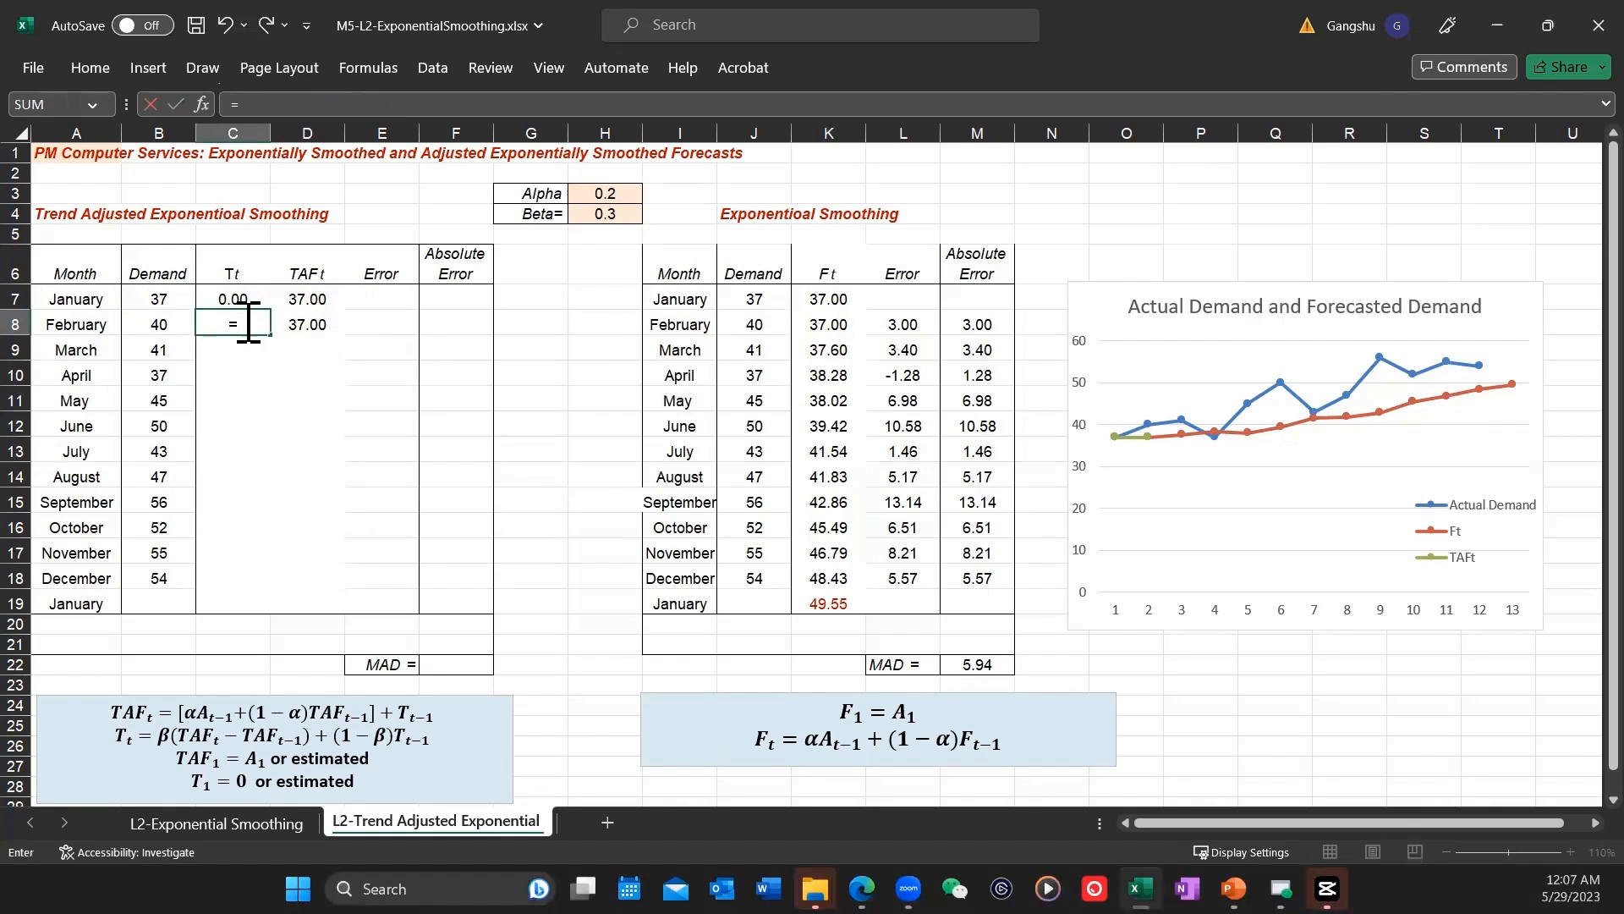
pyautogui.click(603, 213)
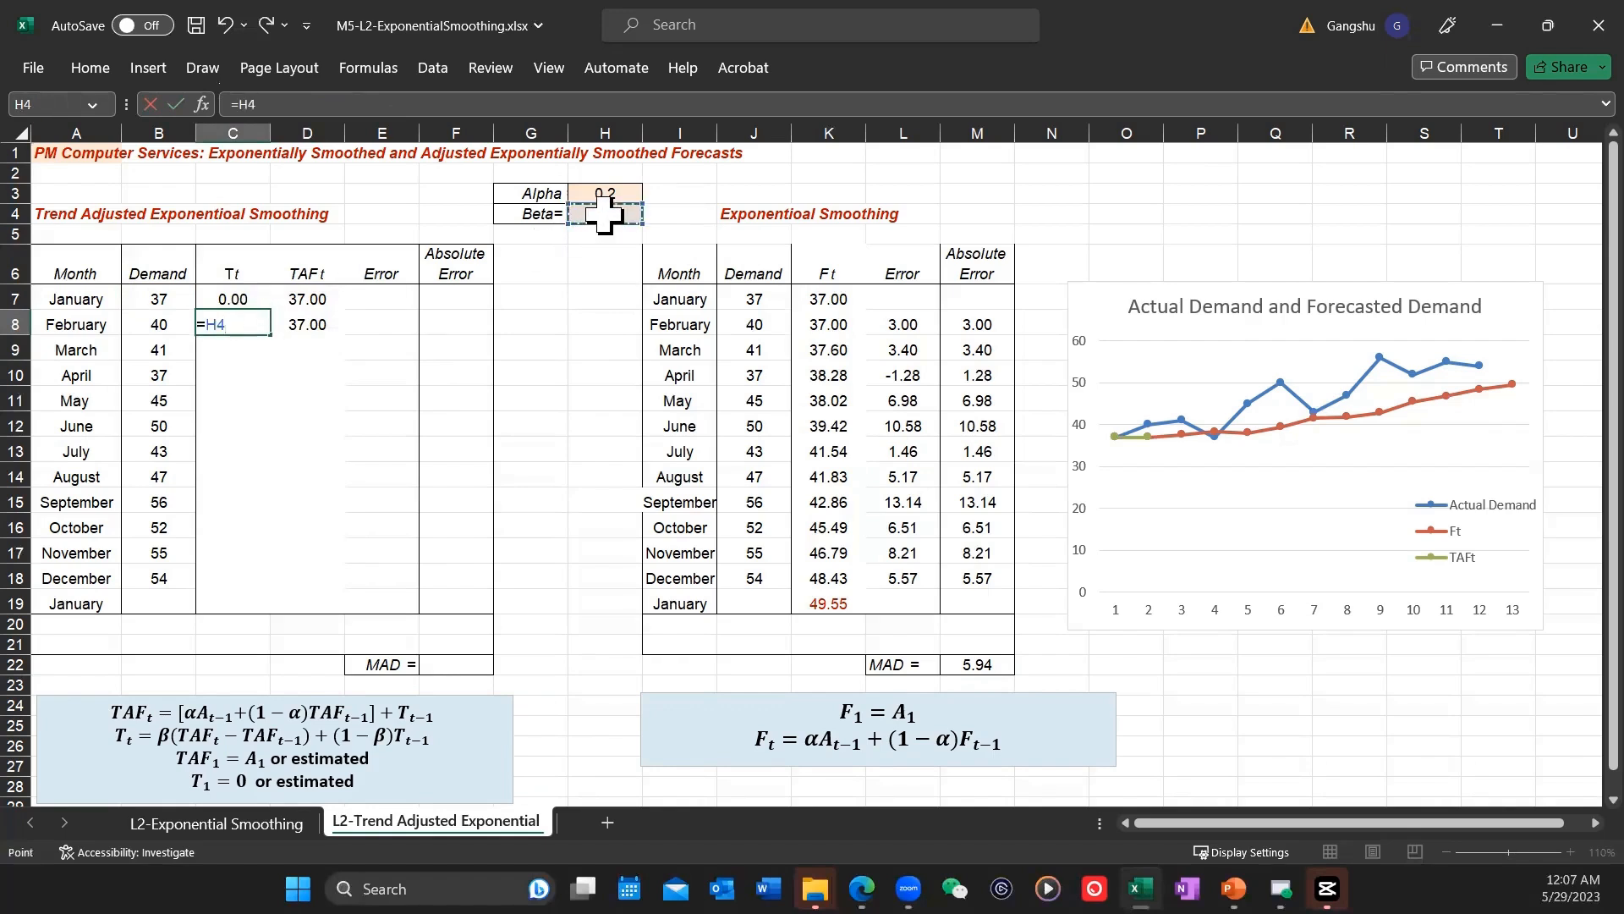
pyautogui.write('*(')
pyautogui.click(313, 326)
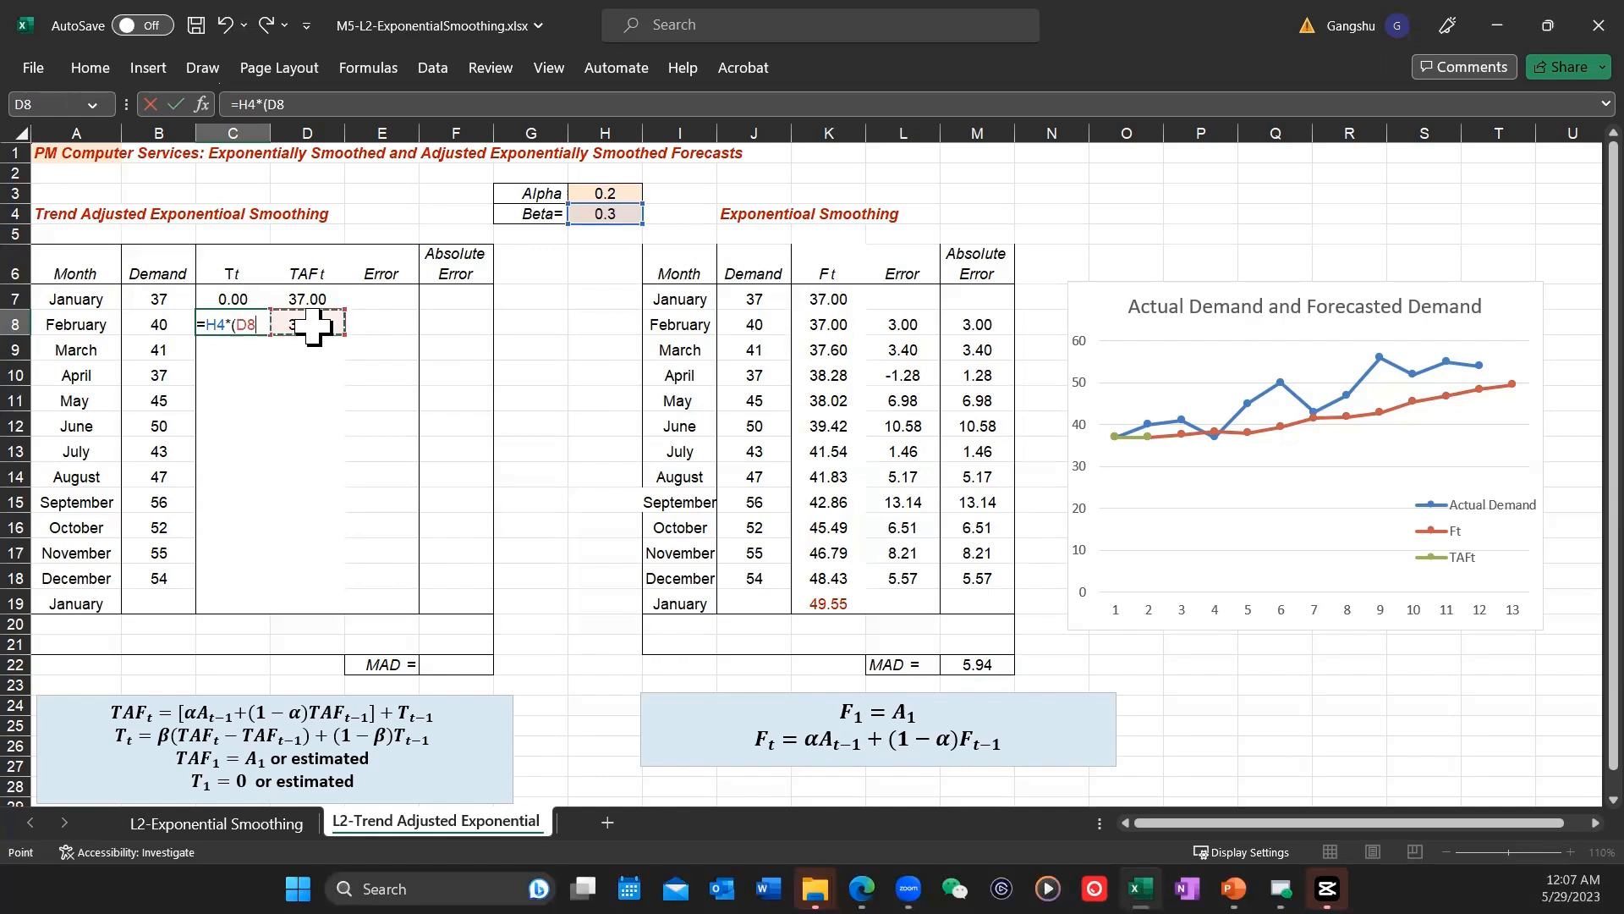
pyautogui.write('-')
pyautogui.click(314, 300)
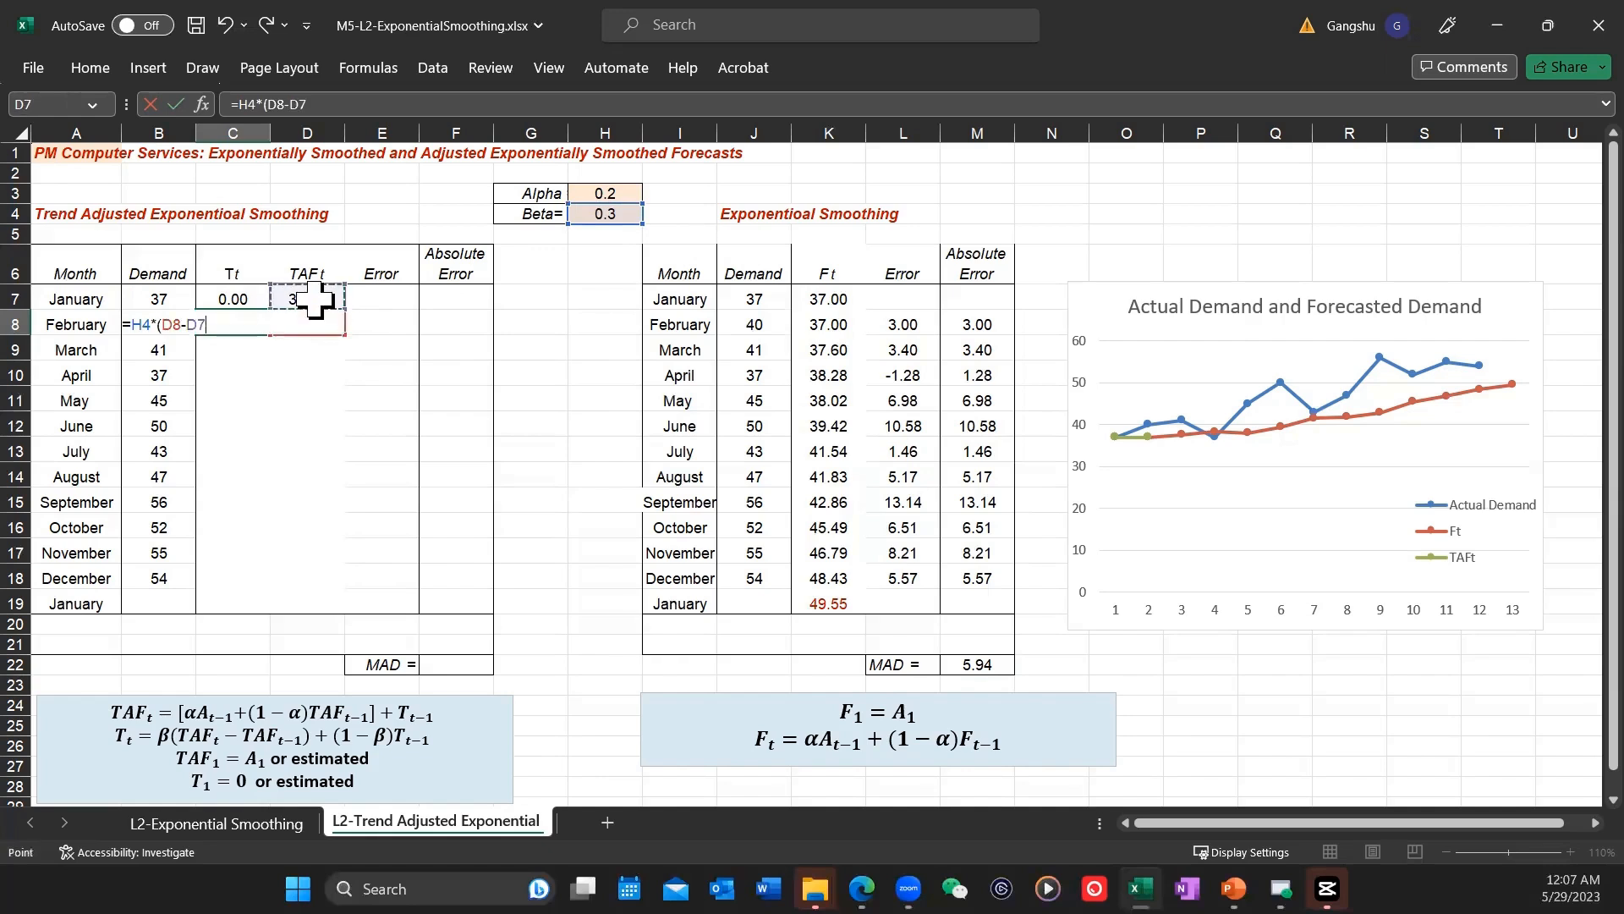
pyautogui.write(')+(1-')
pyautogui.click(612, 213)
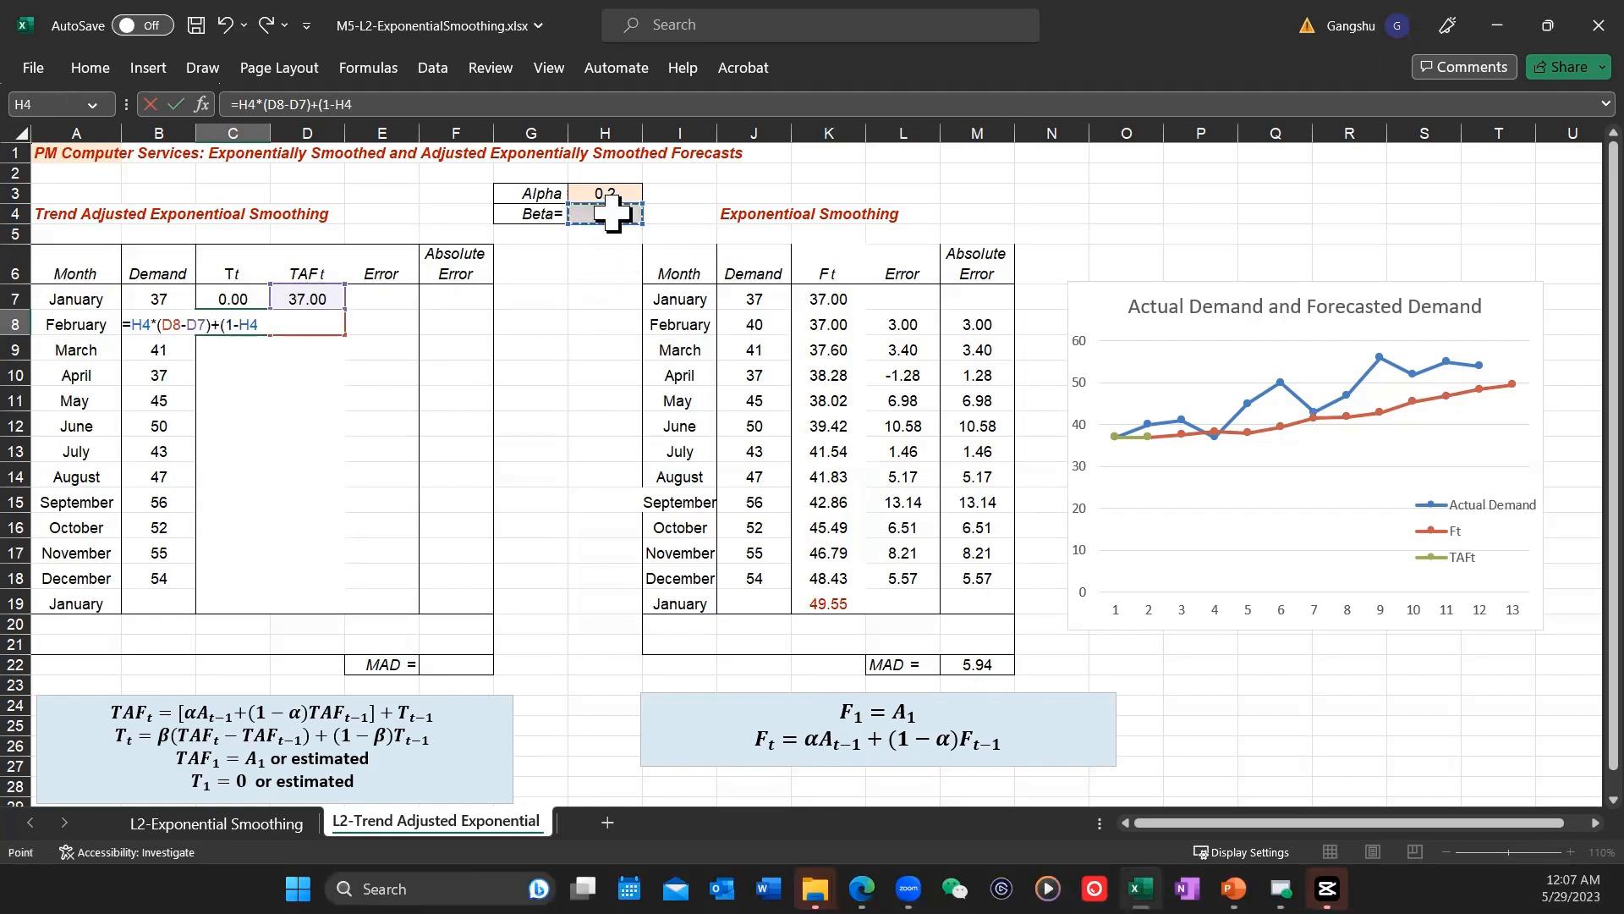
pyautogui.write(')*')
pyautogui.click(237, 297)
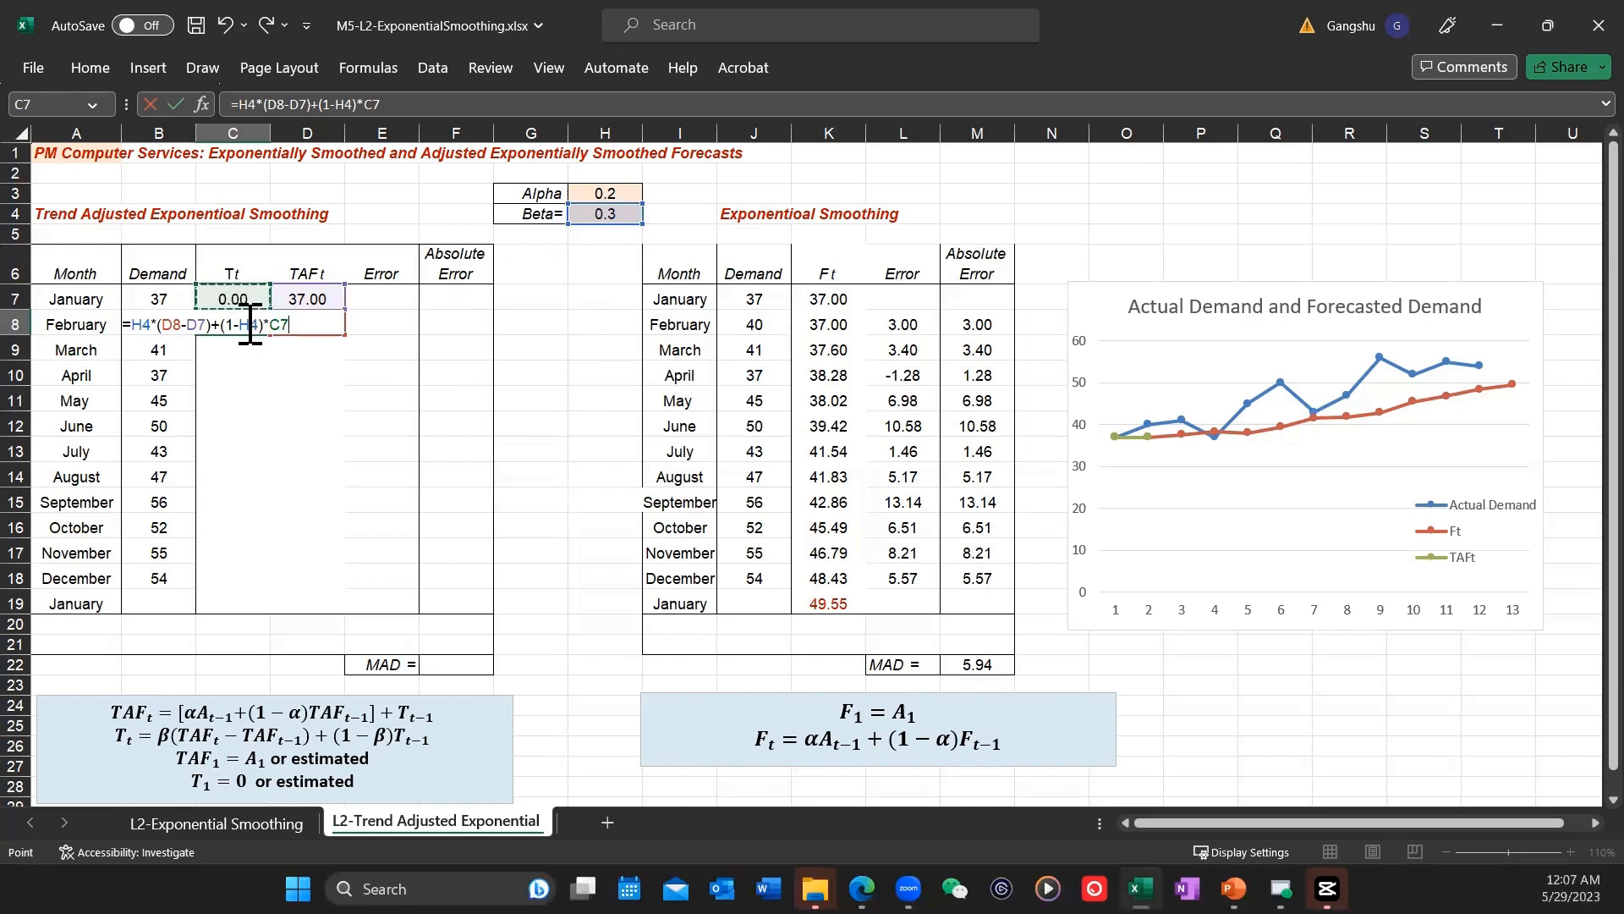
# Step: Make both beta references in the C8 formula absolute as $H$4, and fill C8:D8 down through January in row 19
pyautogui.click(245, 326)
pyautogui.write('$H$')
pyautogui.click(136, 326)
pyautogui.write('$')
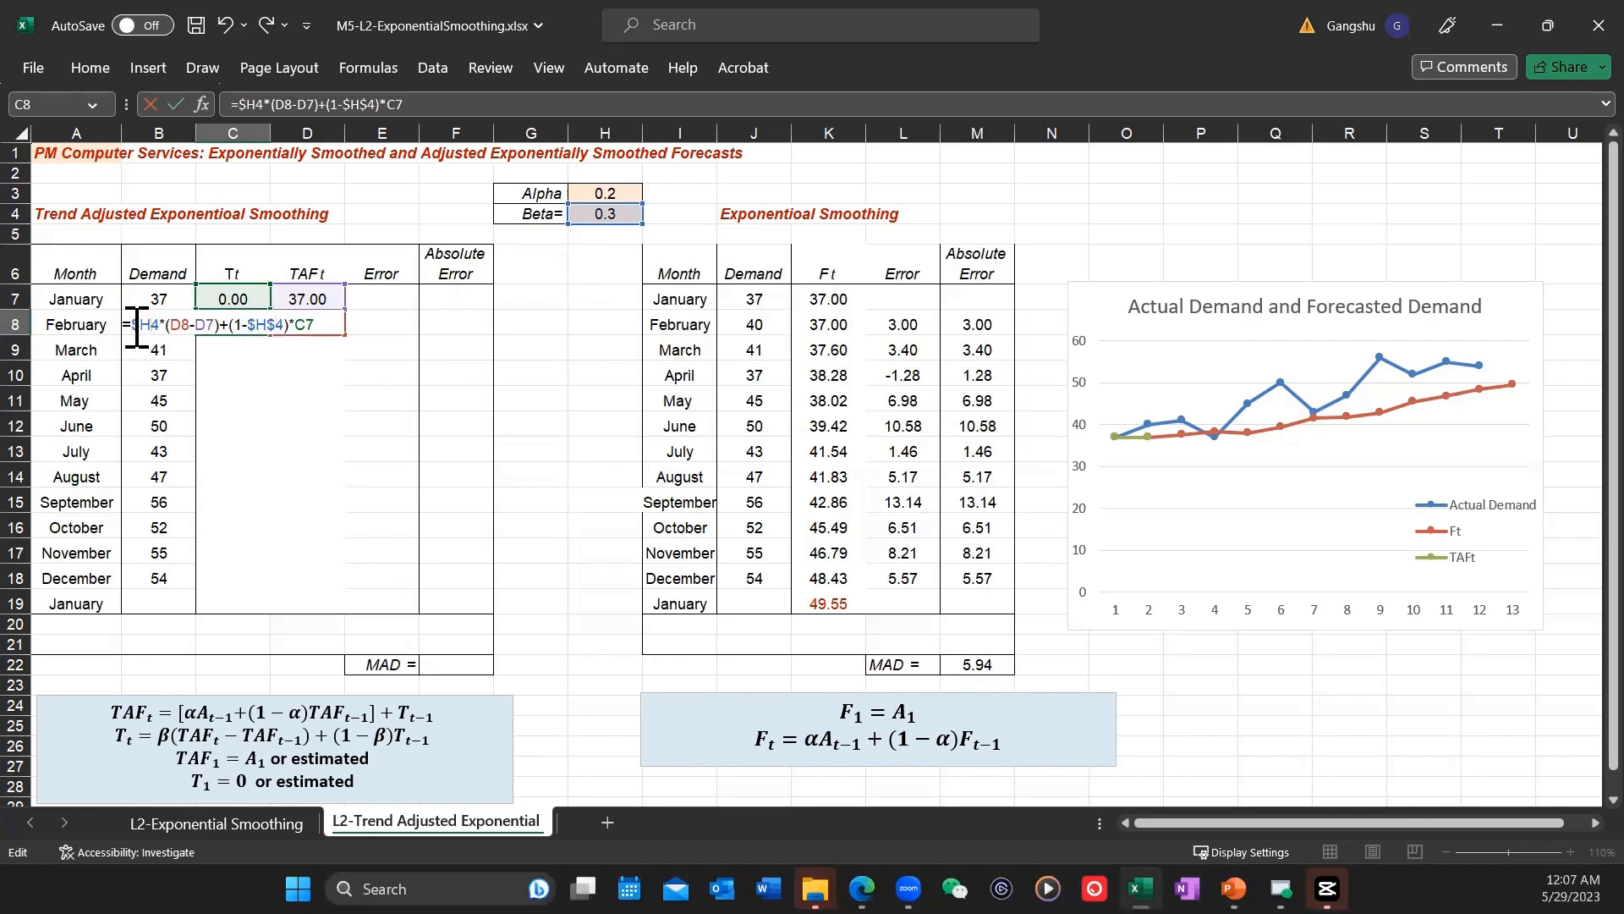
pyautogui.press('Right')
pyautogui.write('$')
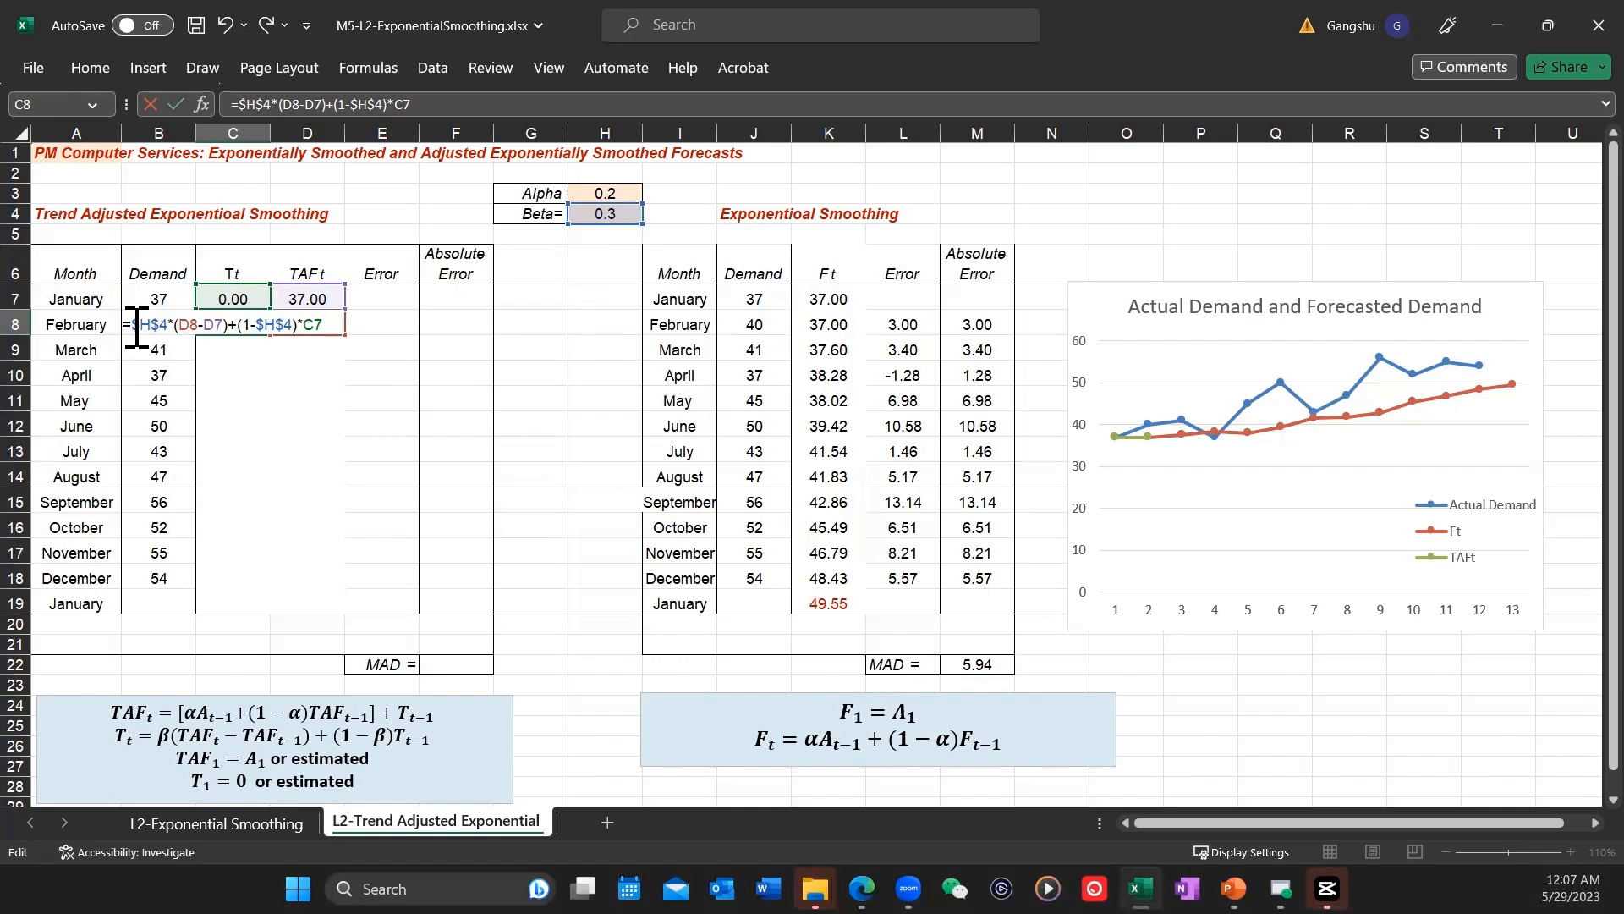
pyautogui.press('Return')
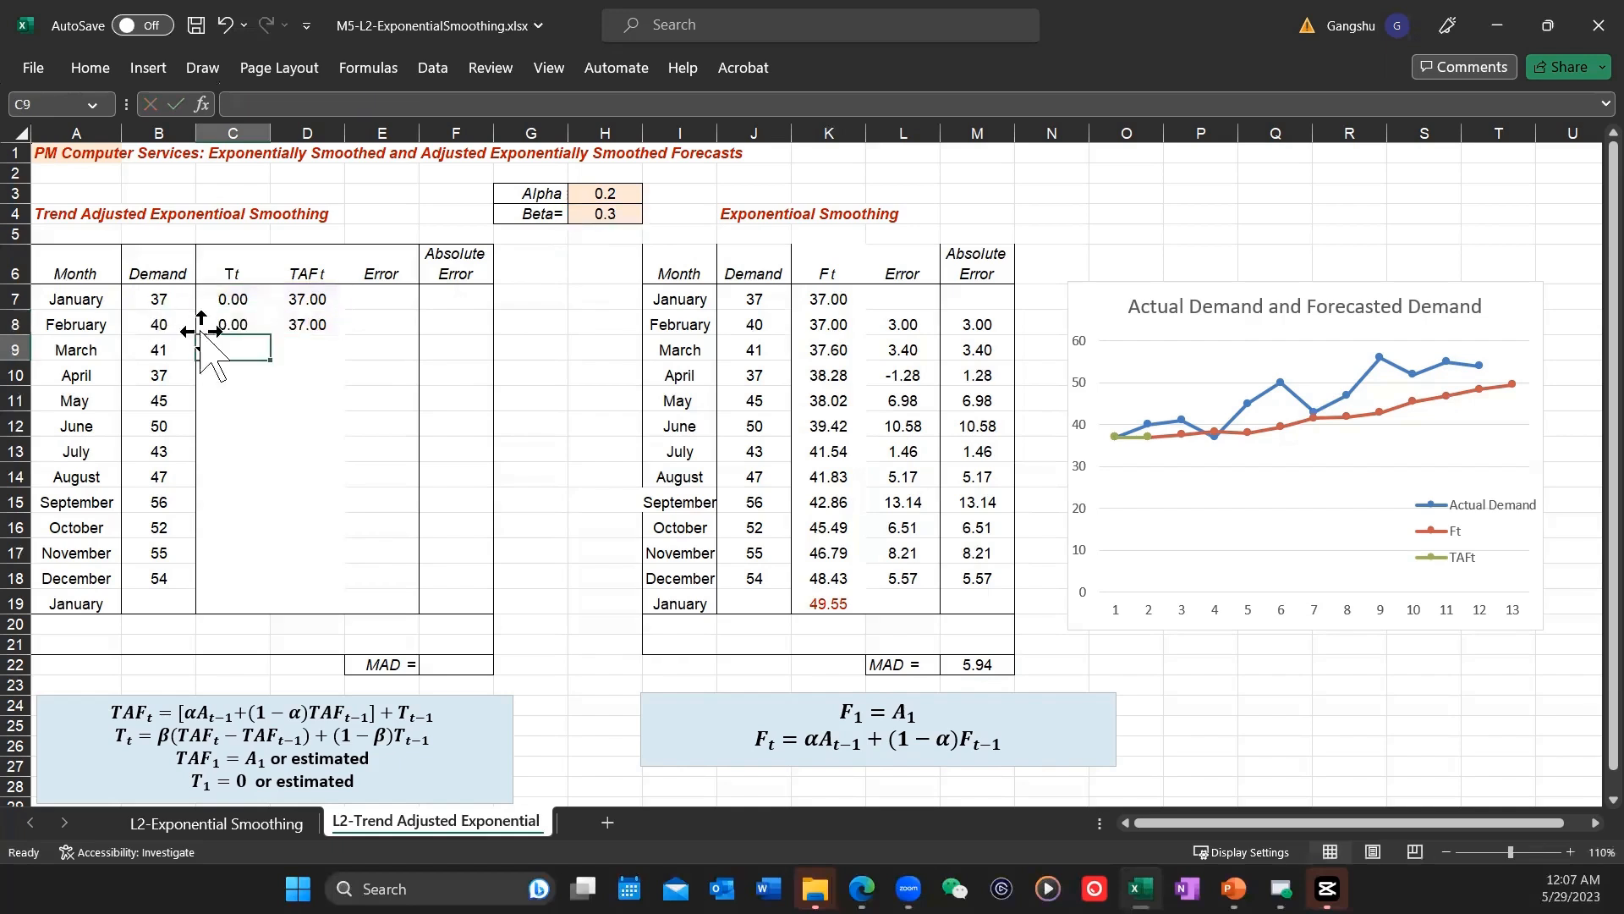
pyautogui.moveTo(225, 324); pyautogui.dragTo(319, 602)
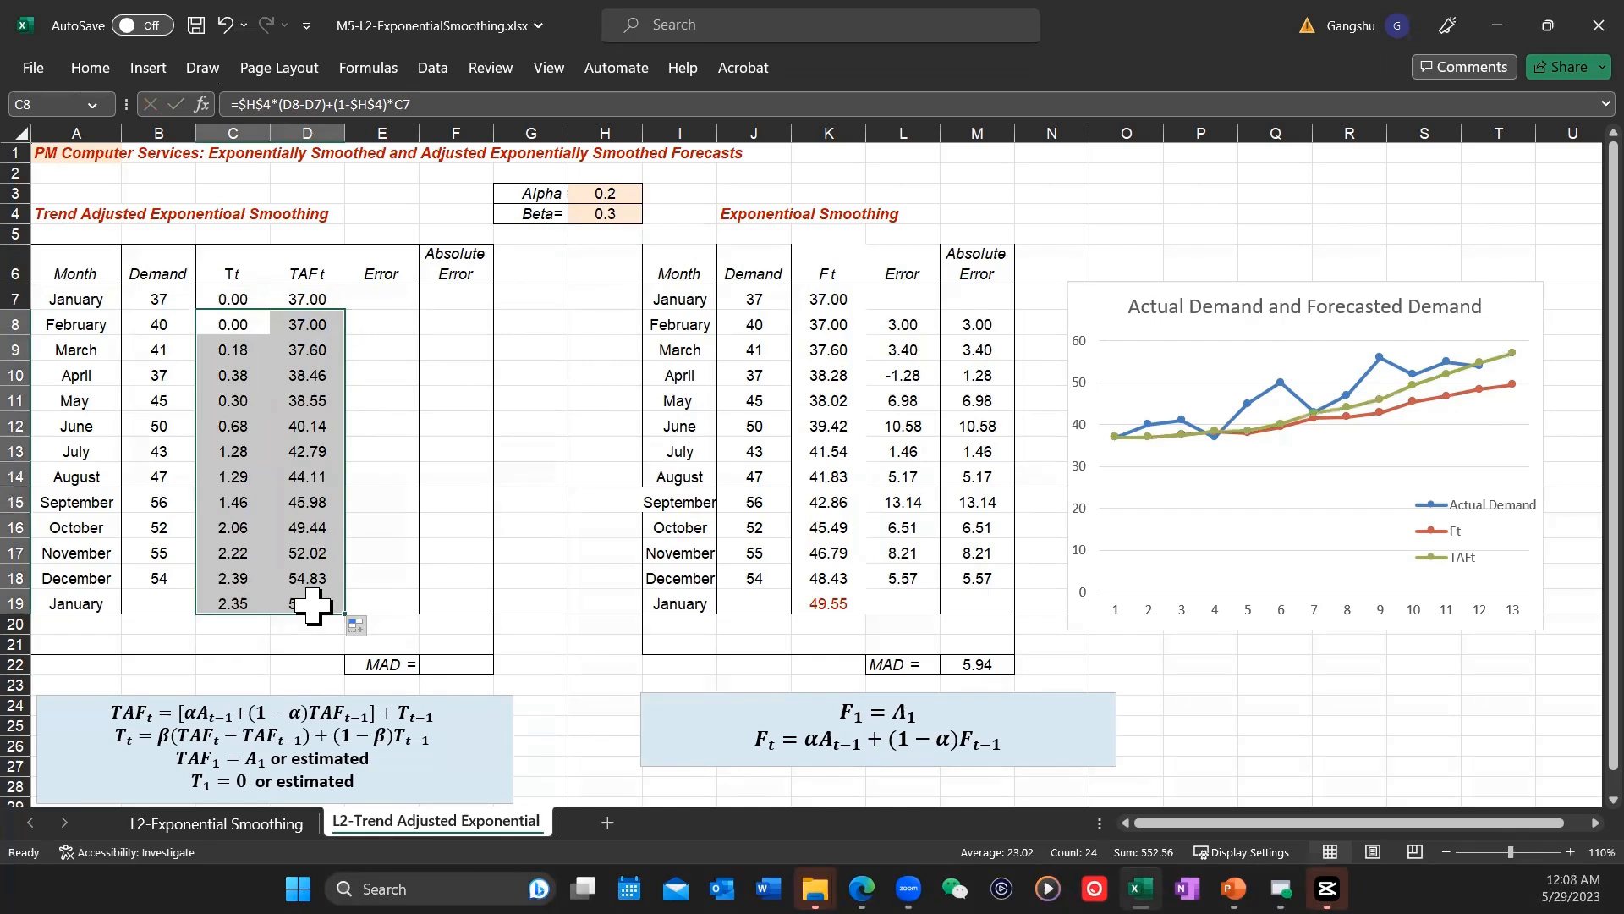
# Step: Colour the final January TAFt forecast in D19 red
pyautogui.click(313, 604)
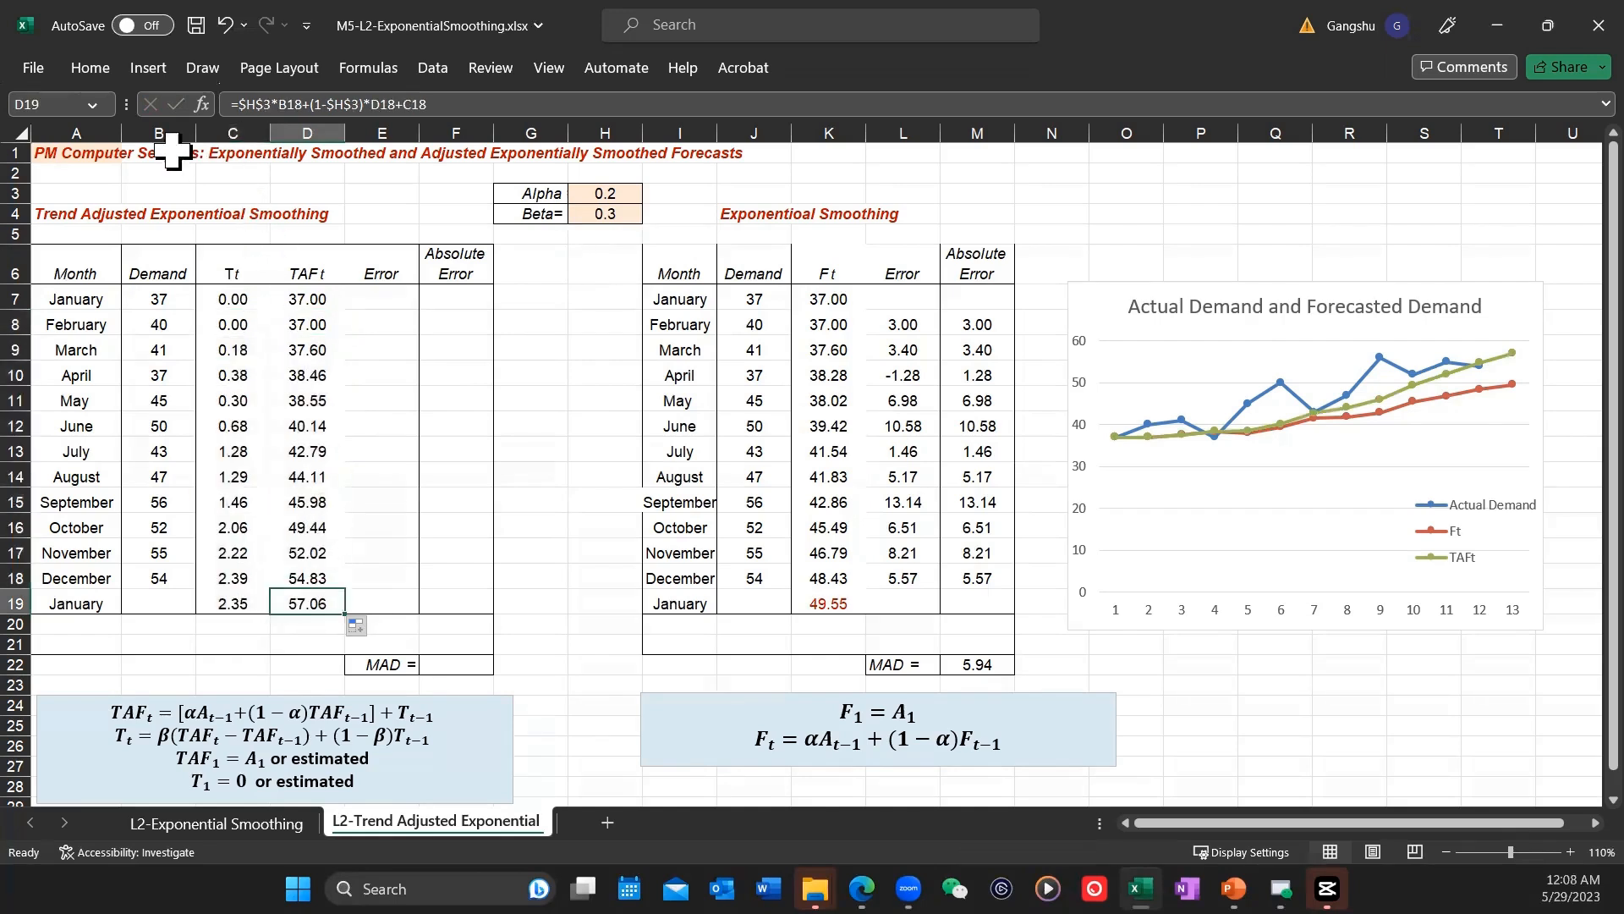
pyautogui.click(90, 68)
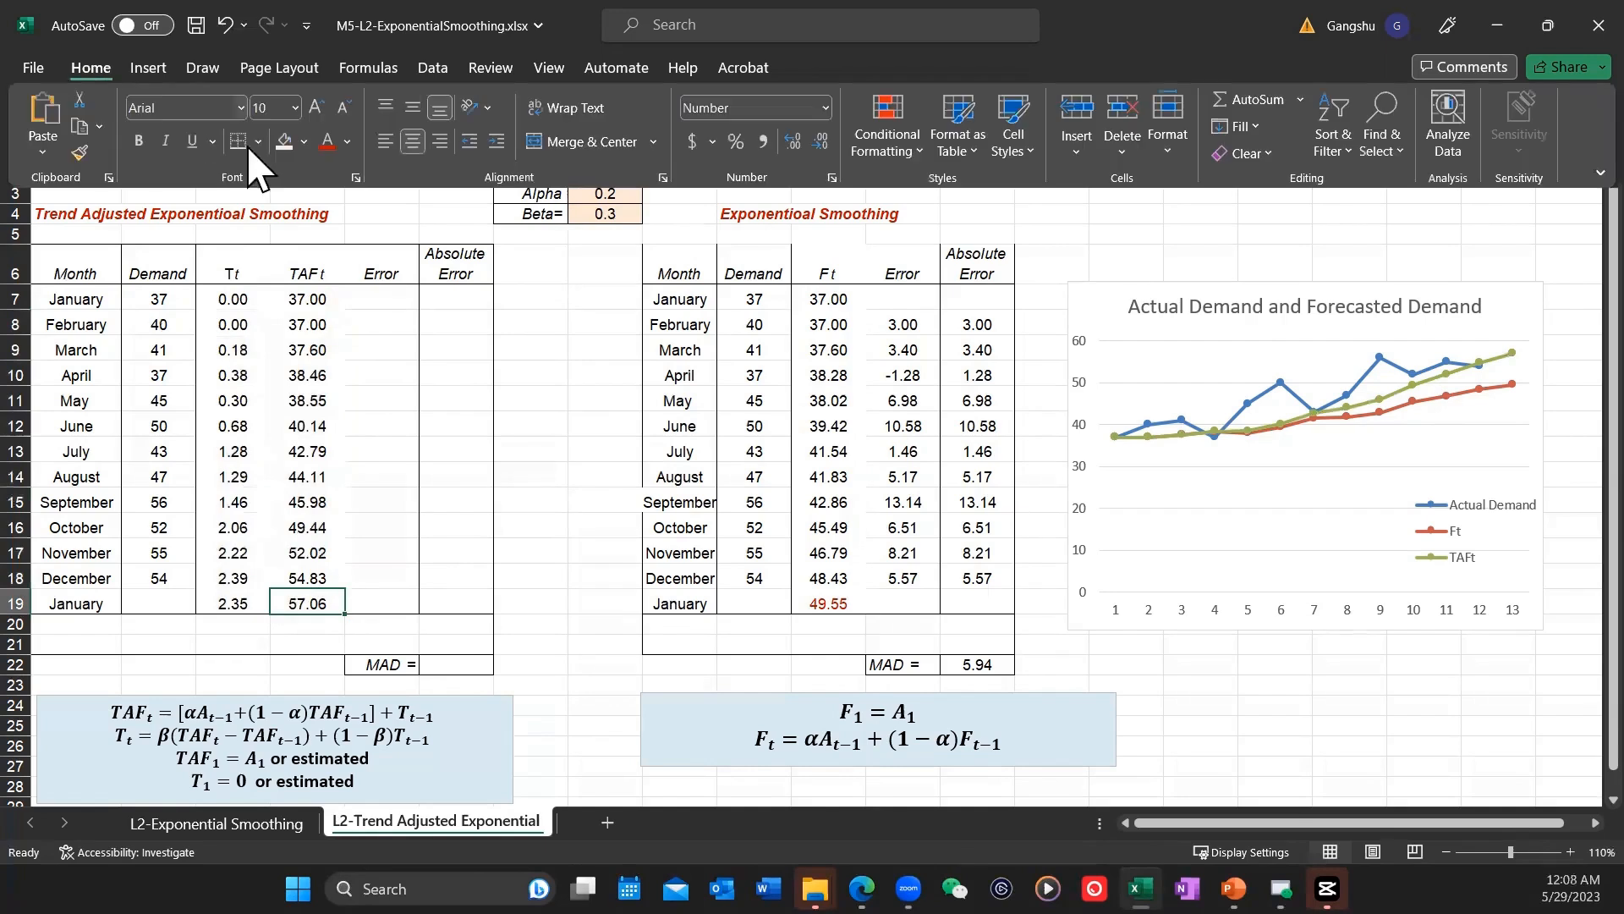
pyautogui.click(328, 146)
pyautogui.click(391, 327)
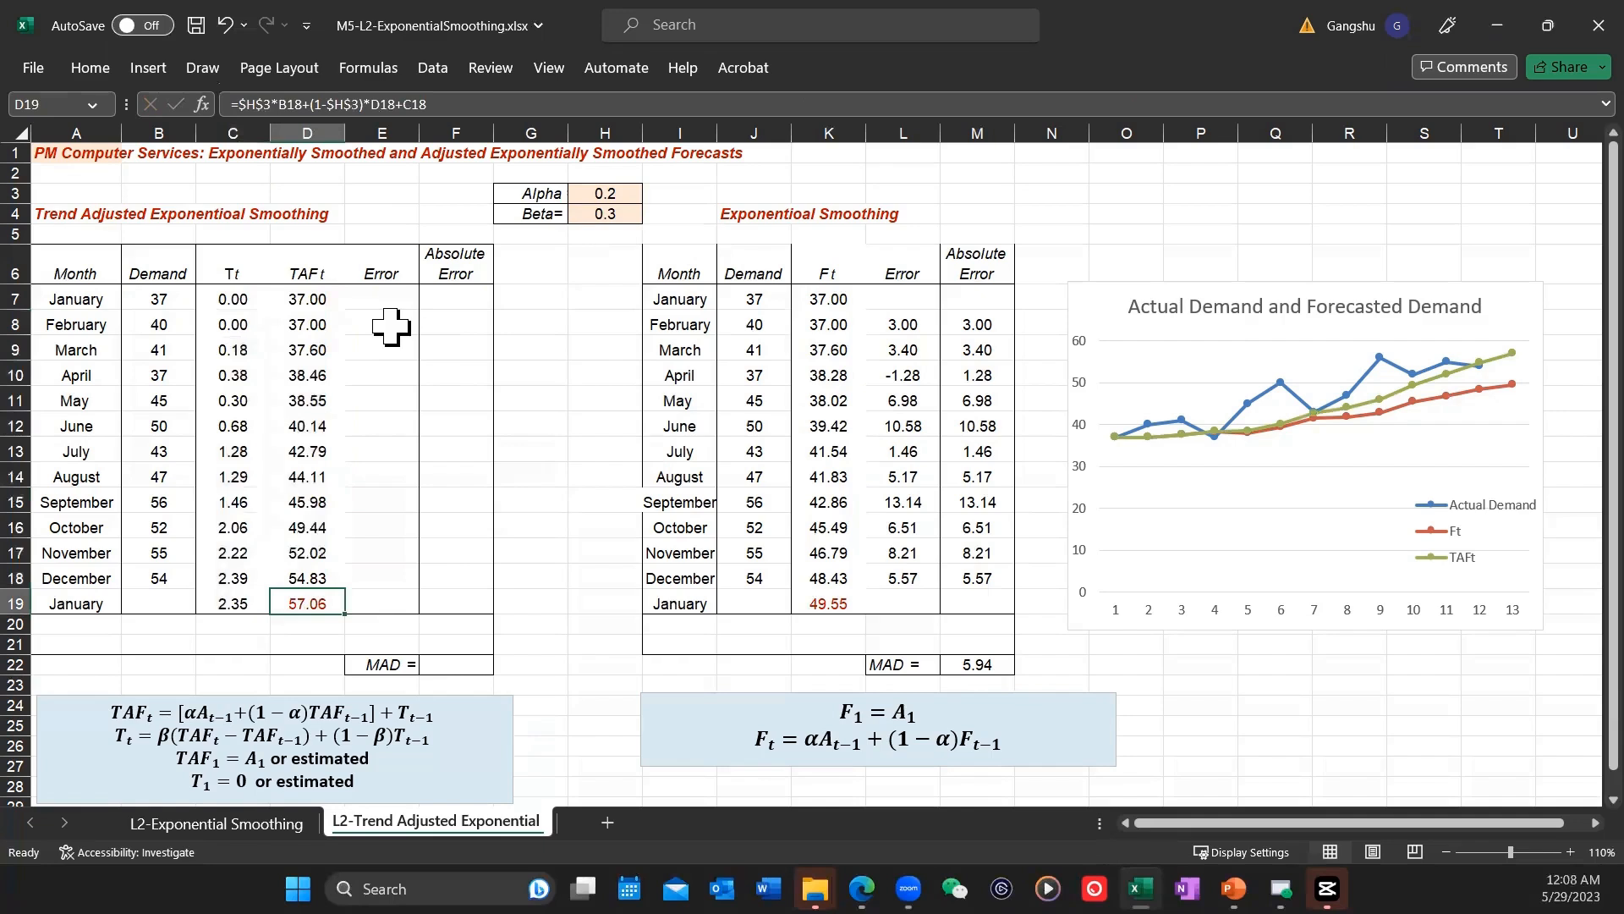
# Step: Calculate the February forecast error in E8 as demand minus TAFt with =B8-D8
pyautogui.click(391, 326)
pyautogui.write('=')
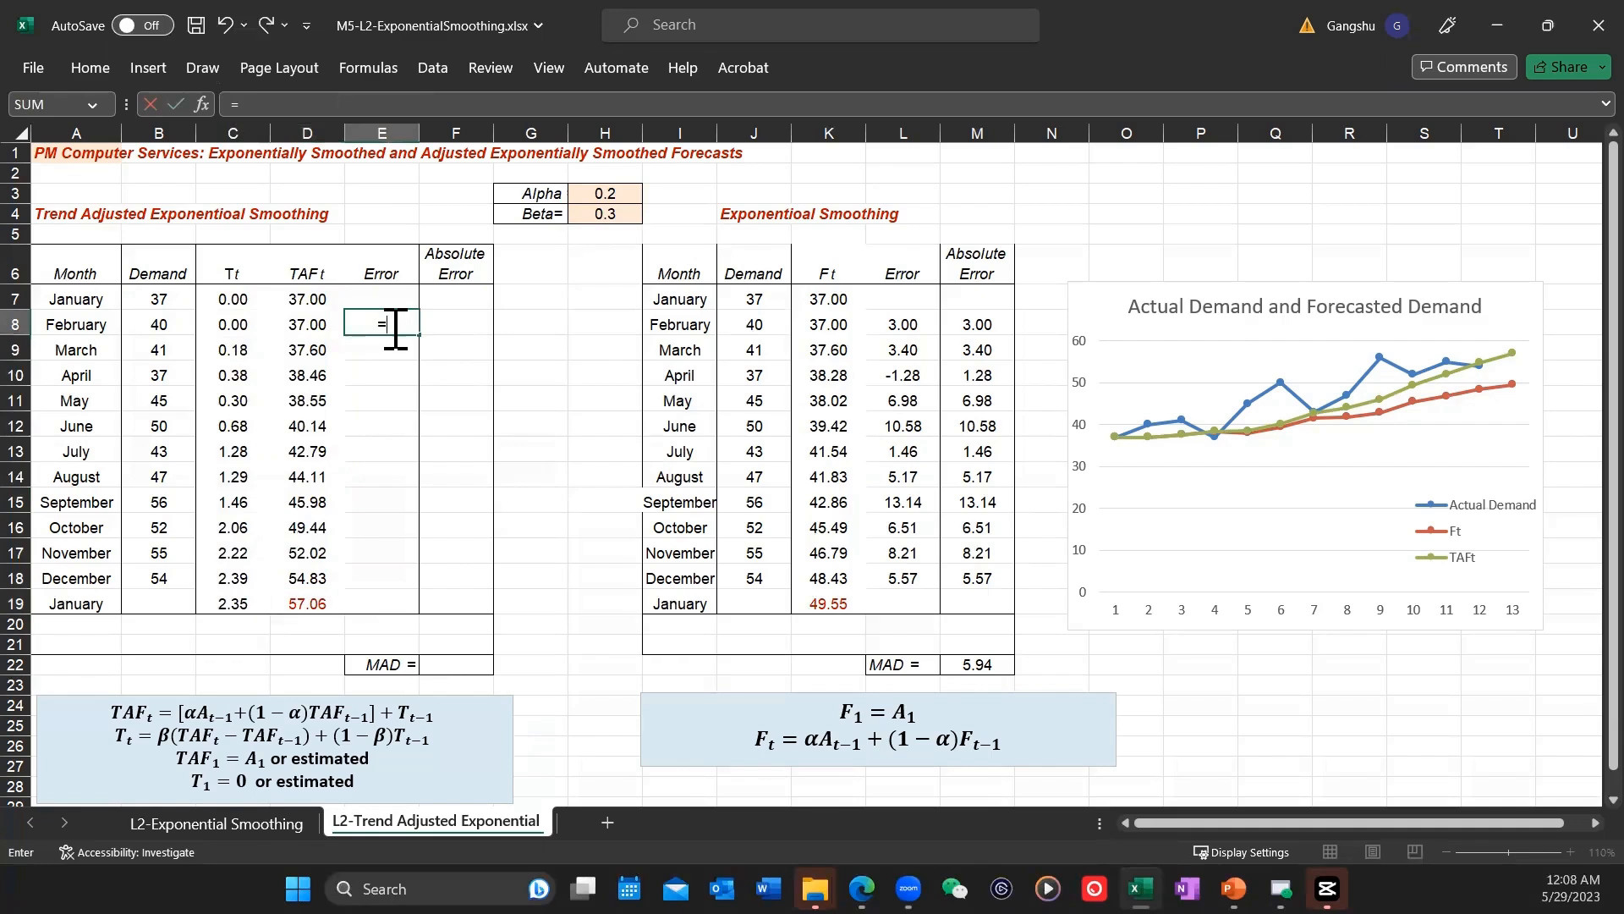
pyautogui.click(149, 325)
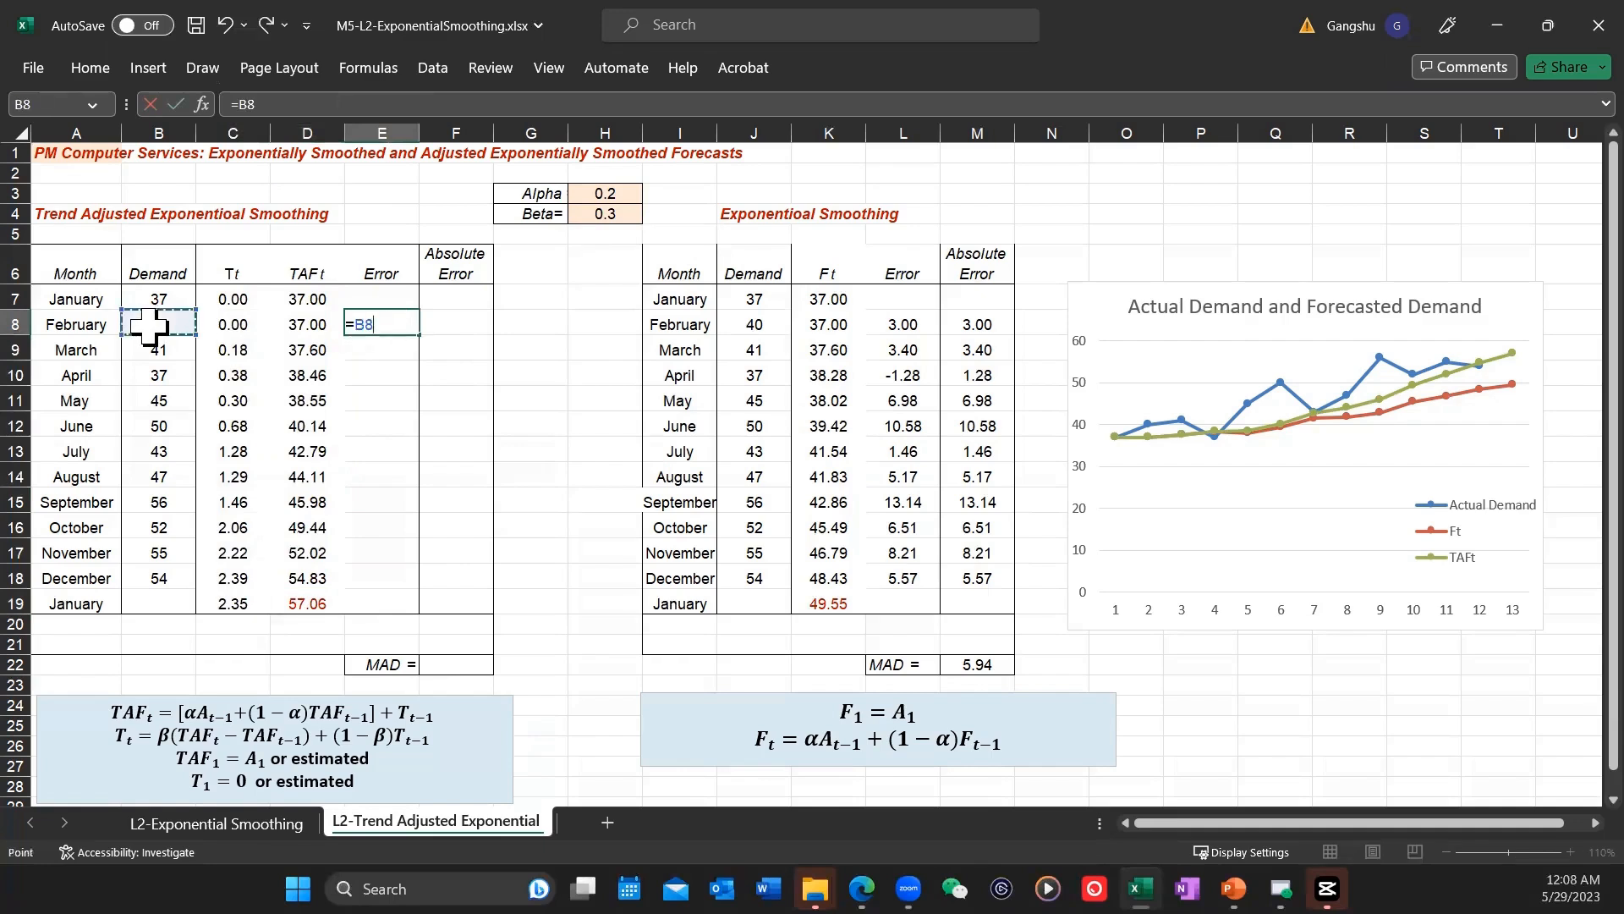
pyautogui.write('-')
pyautogui.click(304, 324)
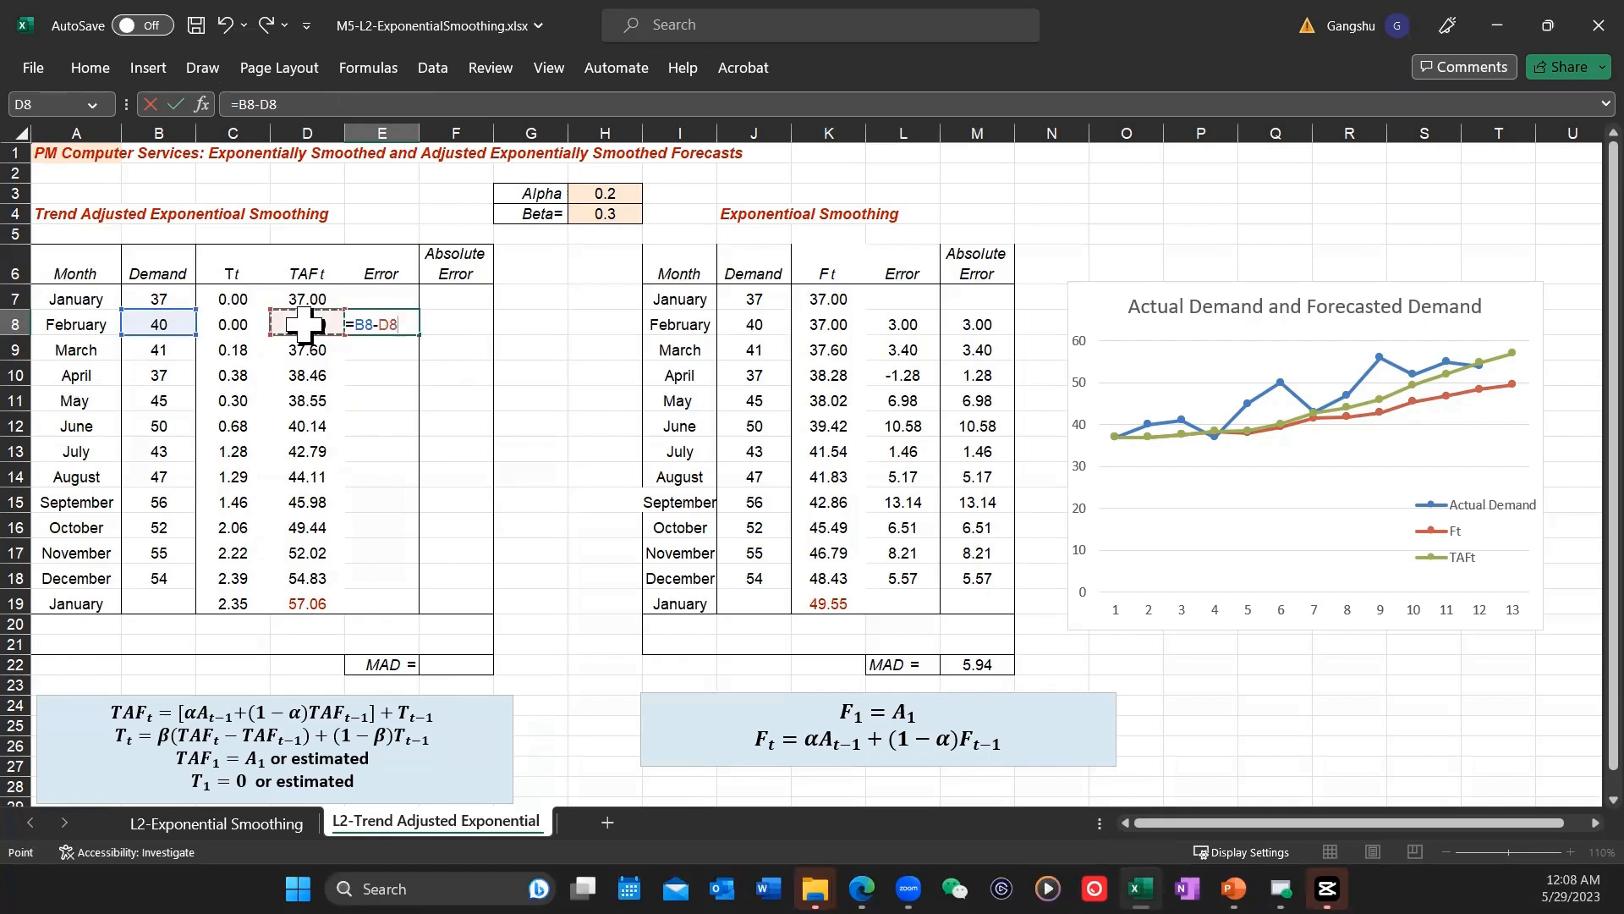
pyautogui.press('Return')
pyautogui.click(381, 325)
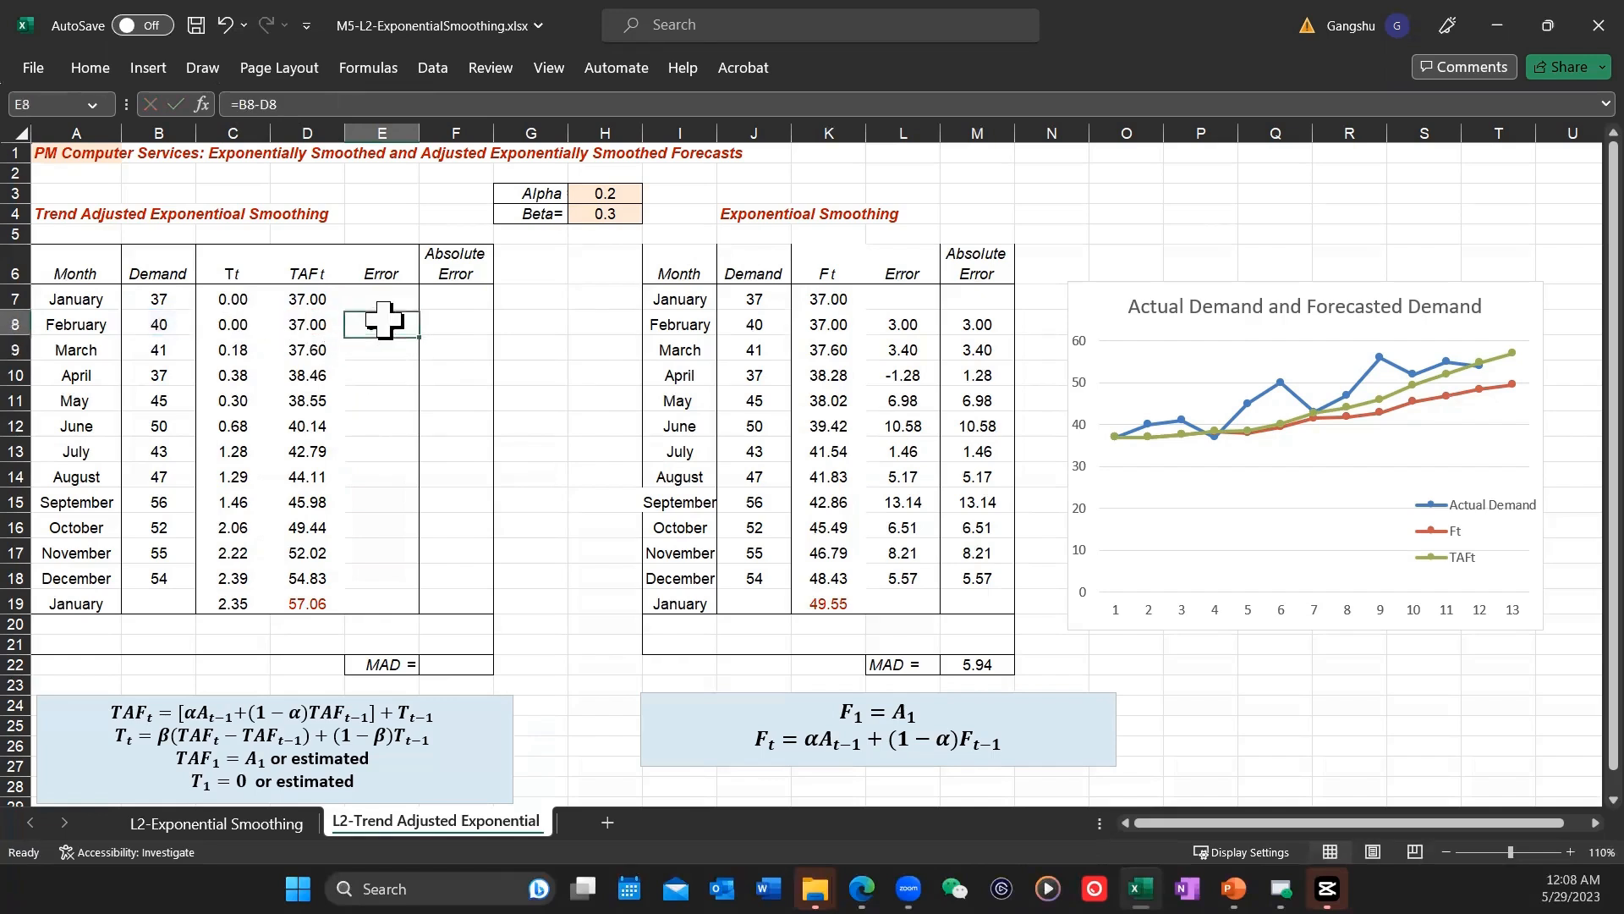
# Step: Calculate the February absolute error in F8 with =ABS(E8), and fill E8:F8 down through December in row 18
pyautogui.click(455, 326)
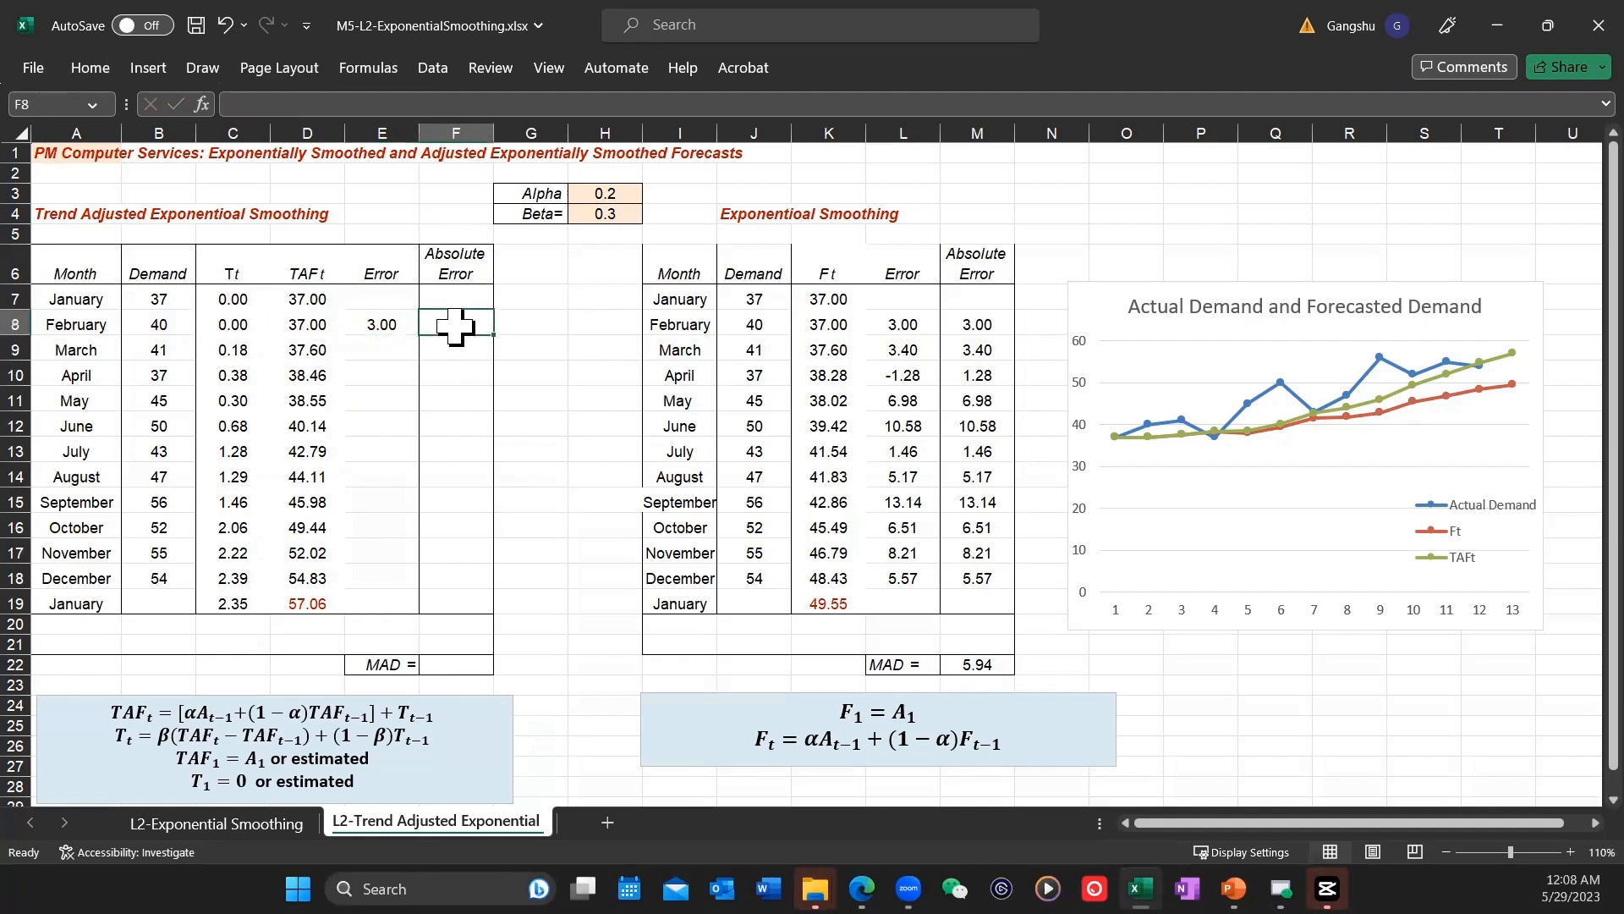
pyautogui.write('=')
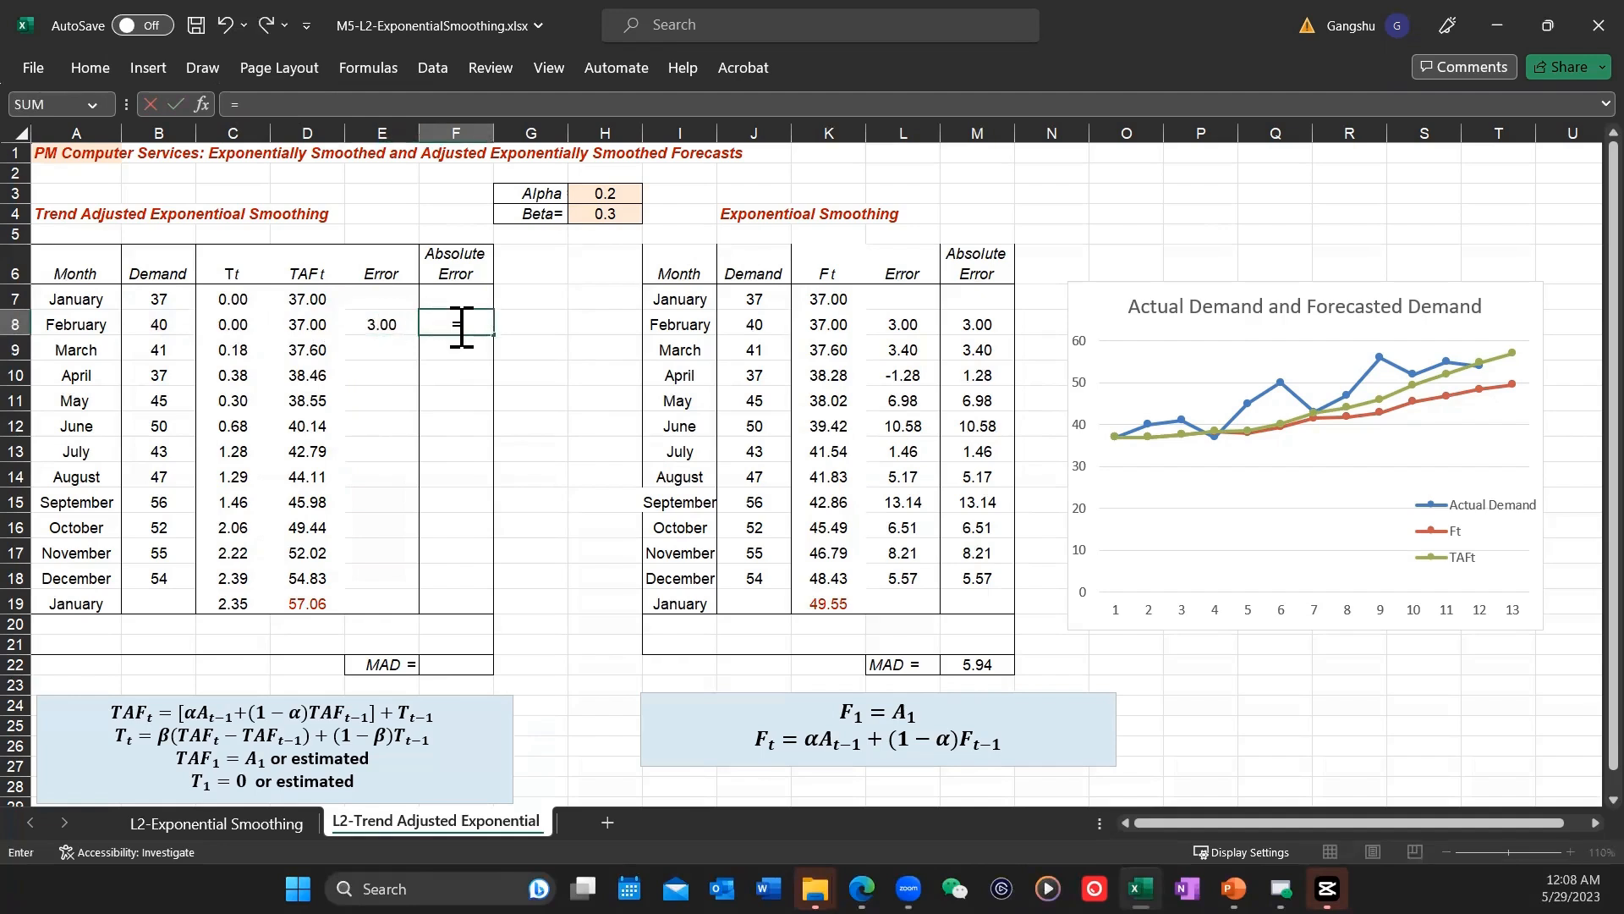
pyautogui.write('abs(')
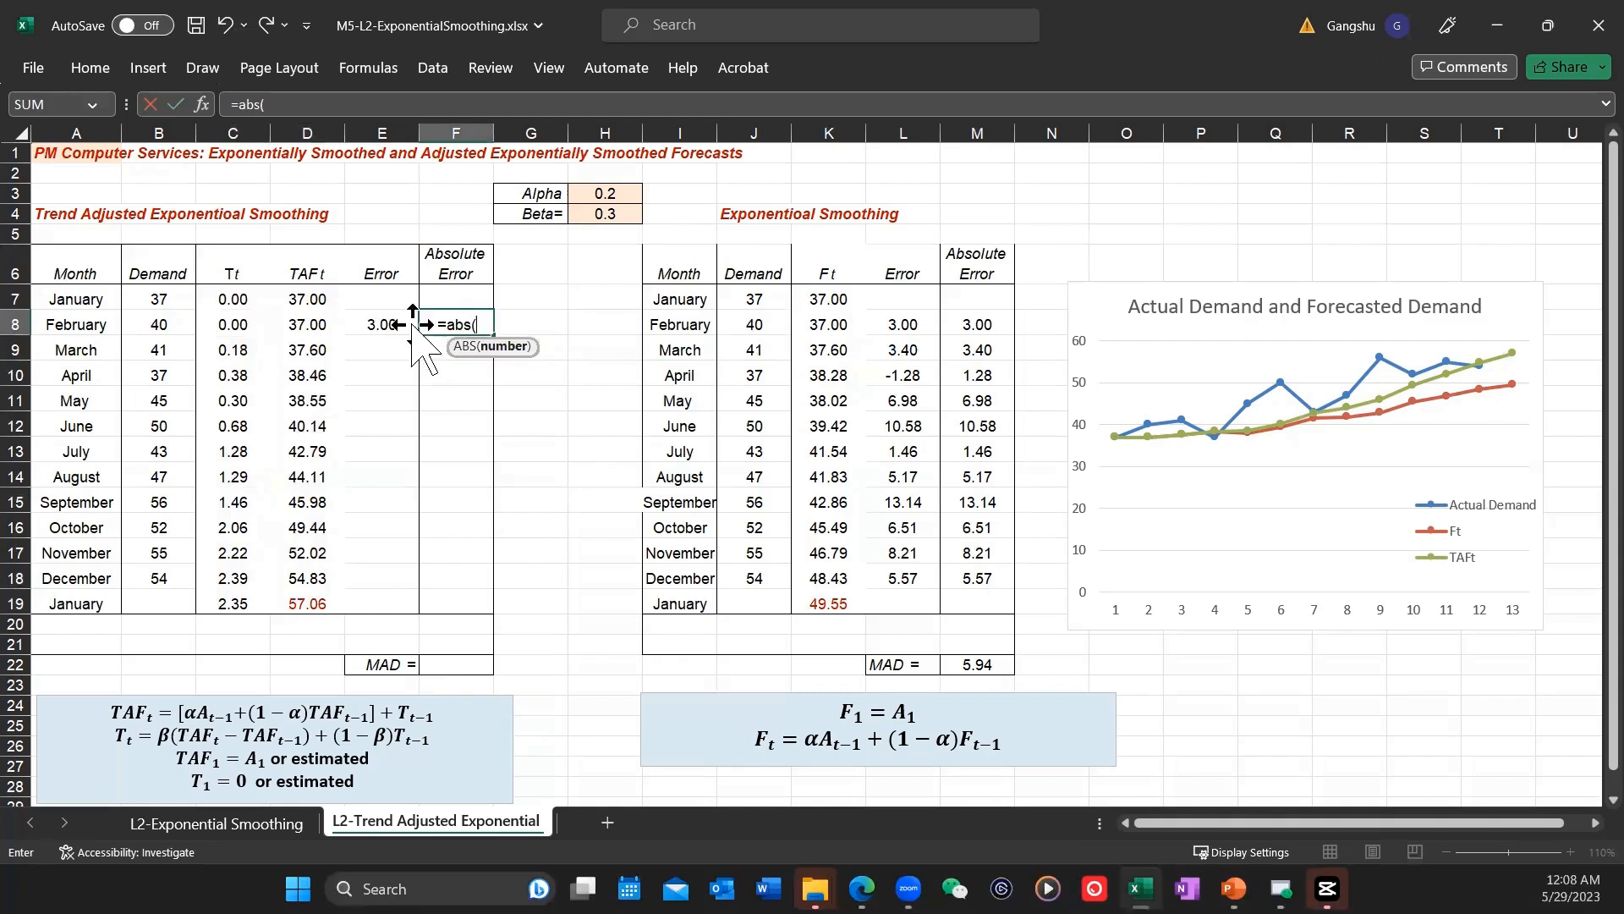
pyautogui.click(361, 322)
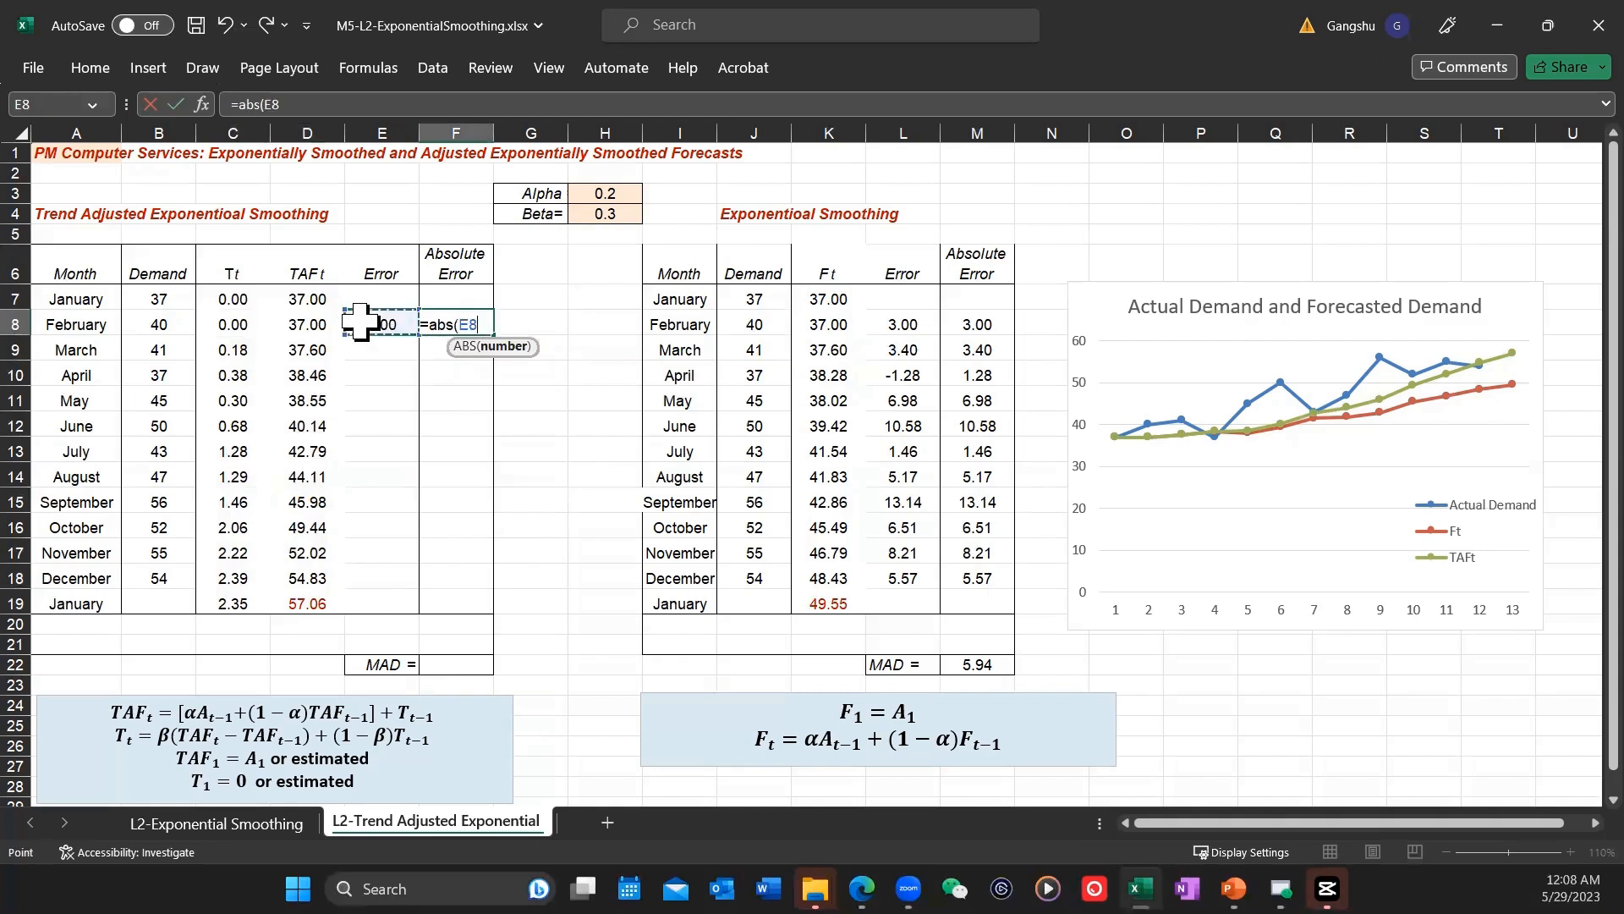
pyautogui.write(')')
pyautogui.press('Return')
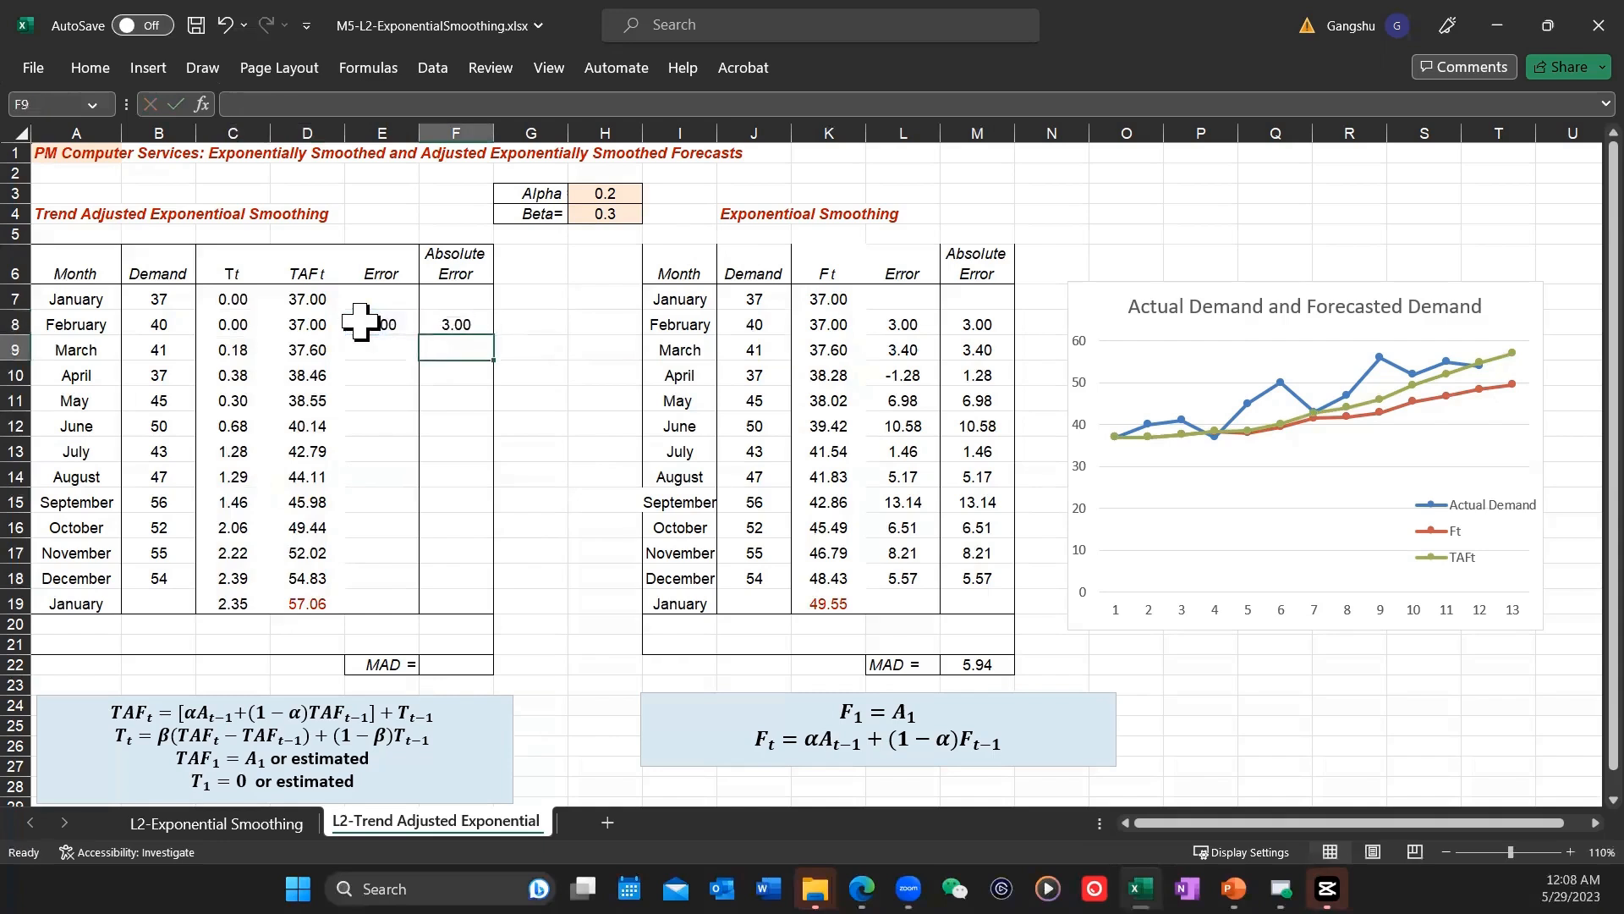
pyautogui.moveTo(360, 321); pyautogui.dragTo(475, 581)
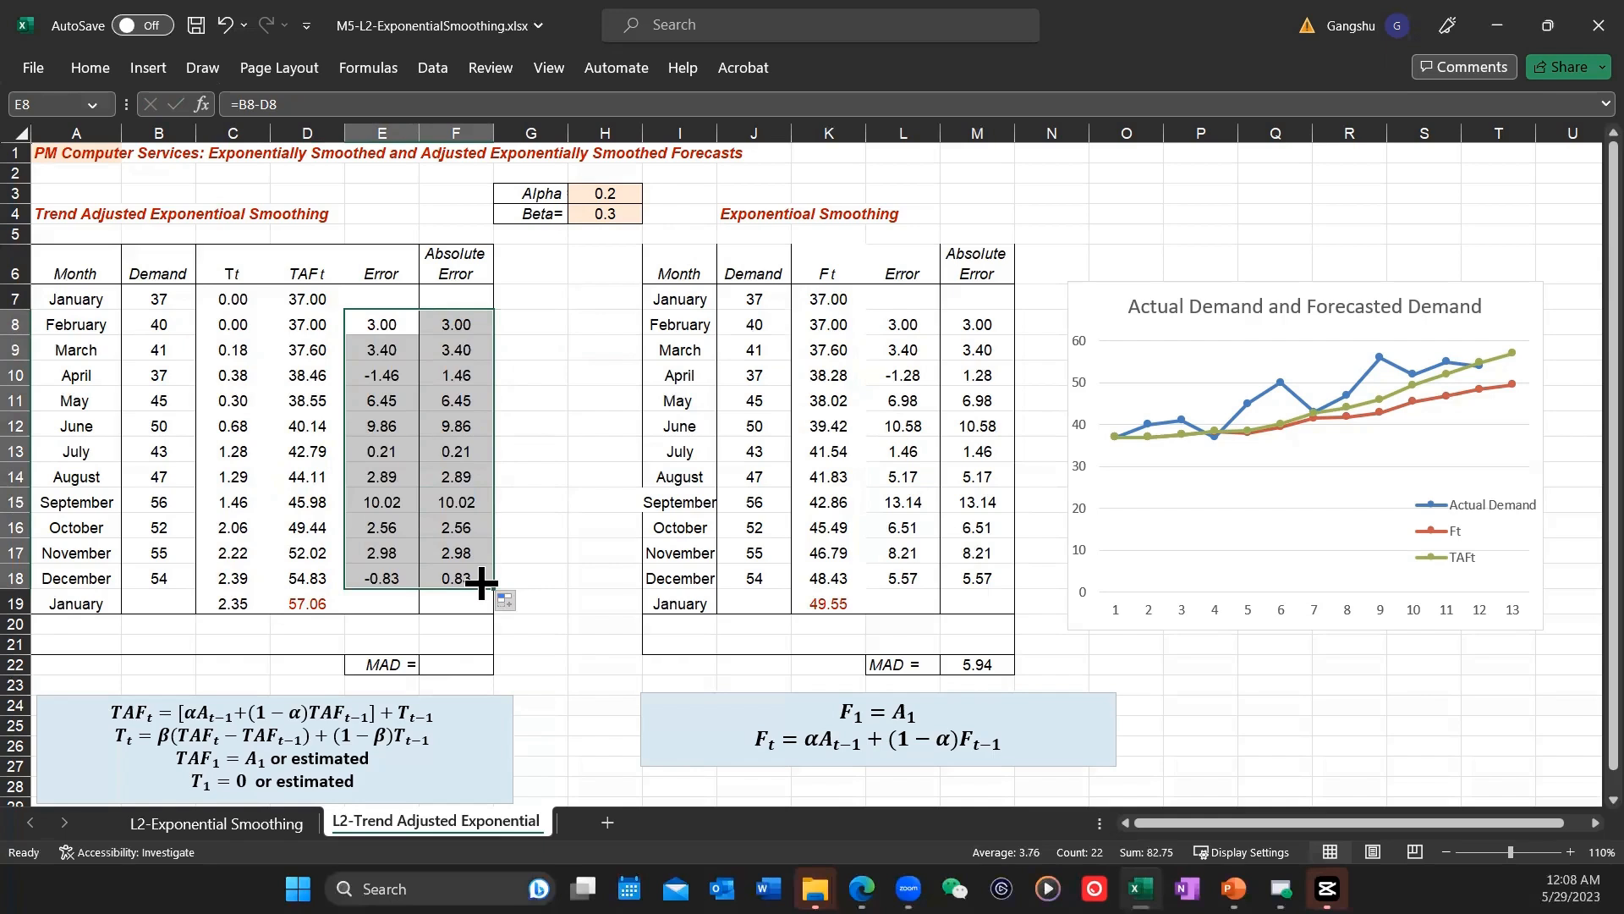
# Step: Calculate the trend-adjusted MAD in F22 with =SUM(F8:F18)/11 and compare it with the exponential smoothing MAD in M22
pyautogui.click(481, 670)
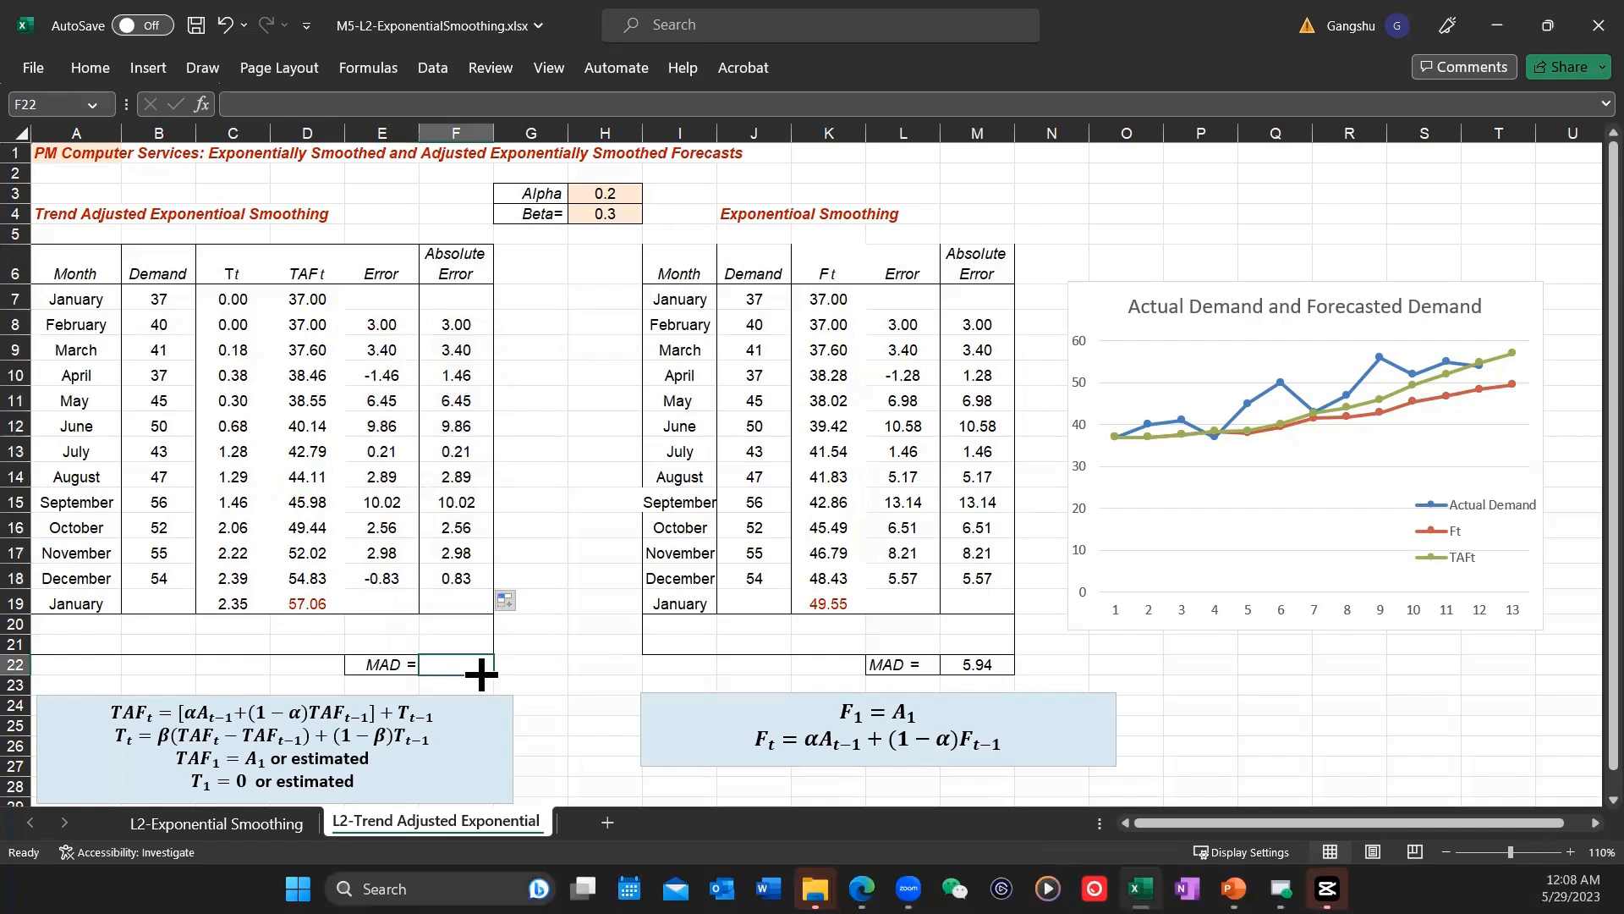
pyautogui.write('=su')
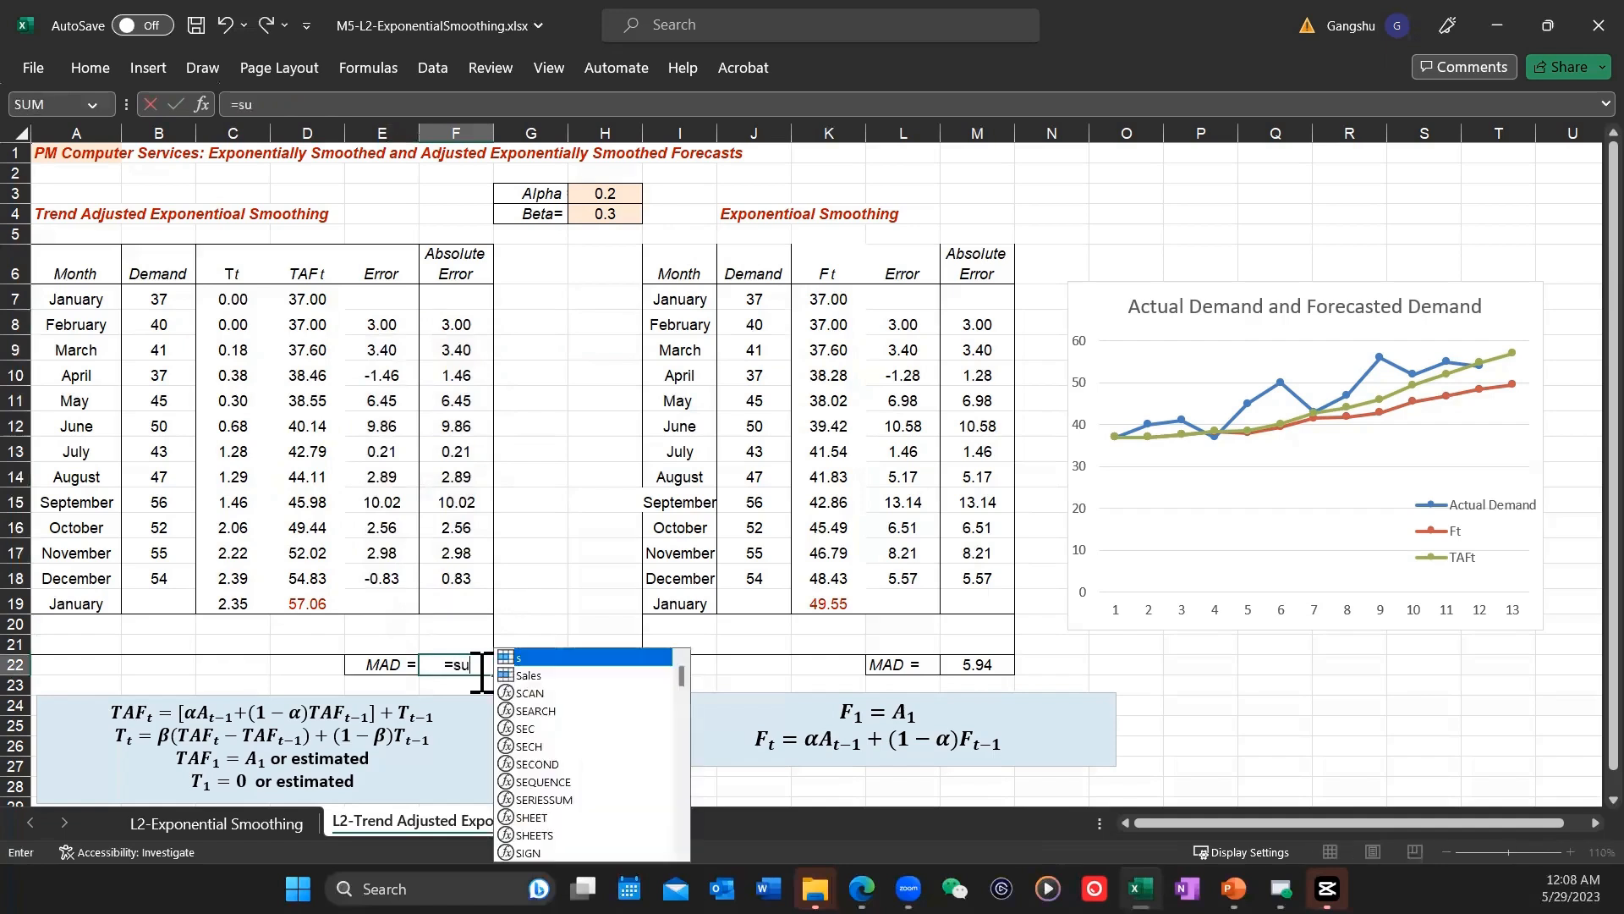
pyautogui.write('m(')
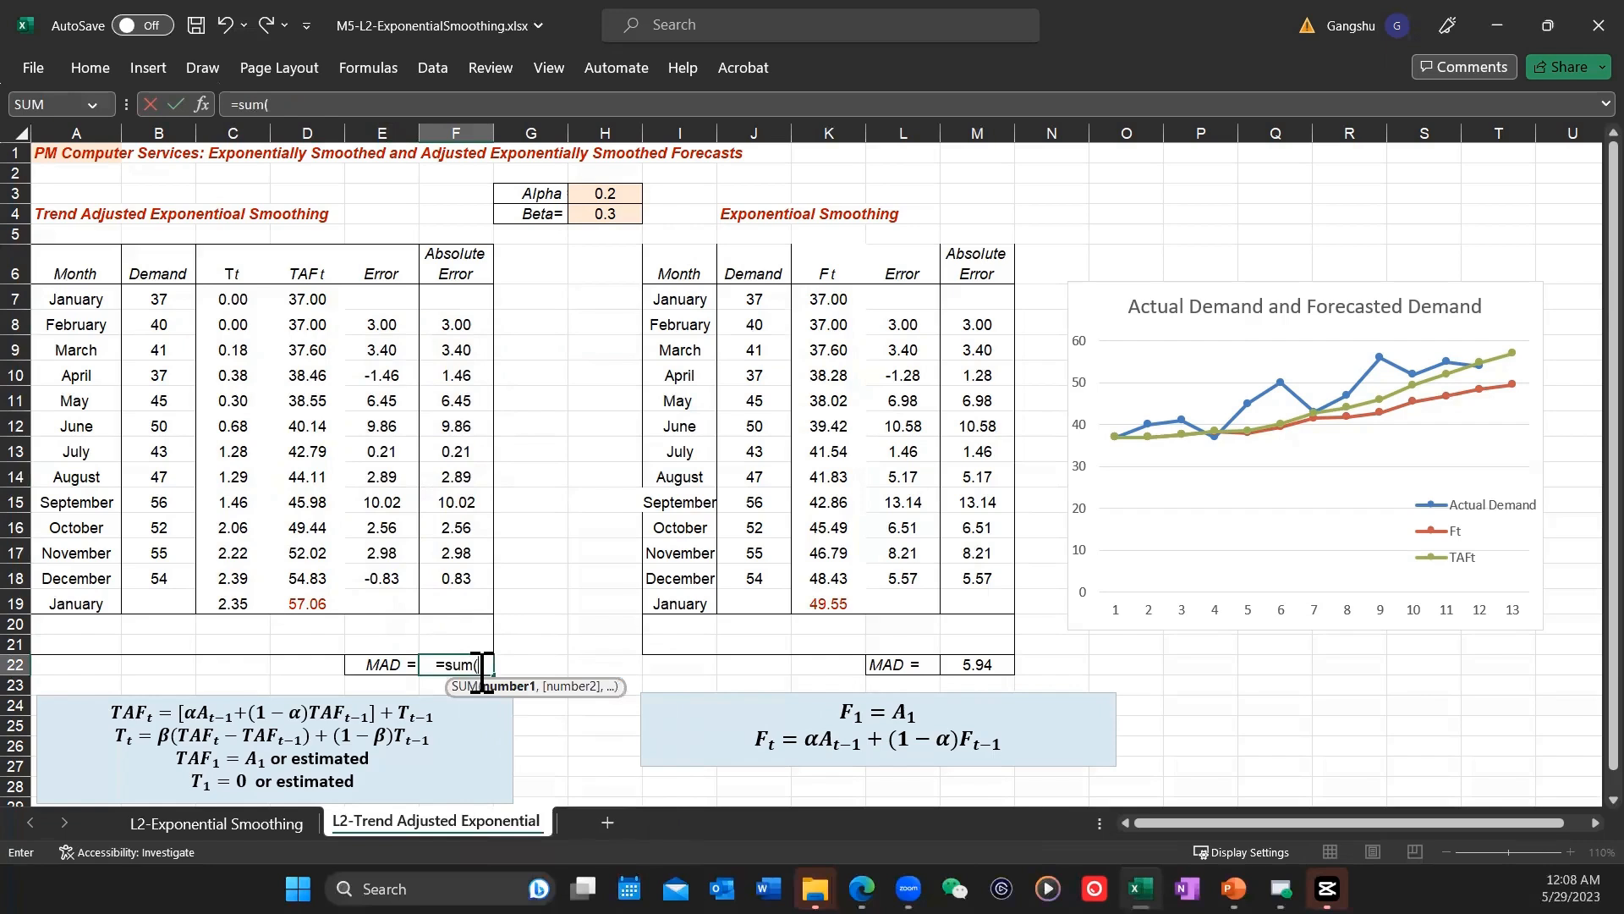
pyautogui.moveTo(457, 582); pyautogui.dragTo(453, 332)
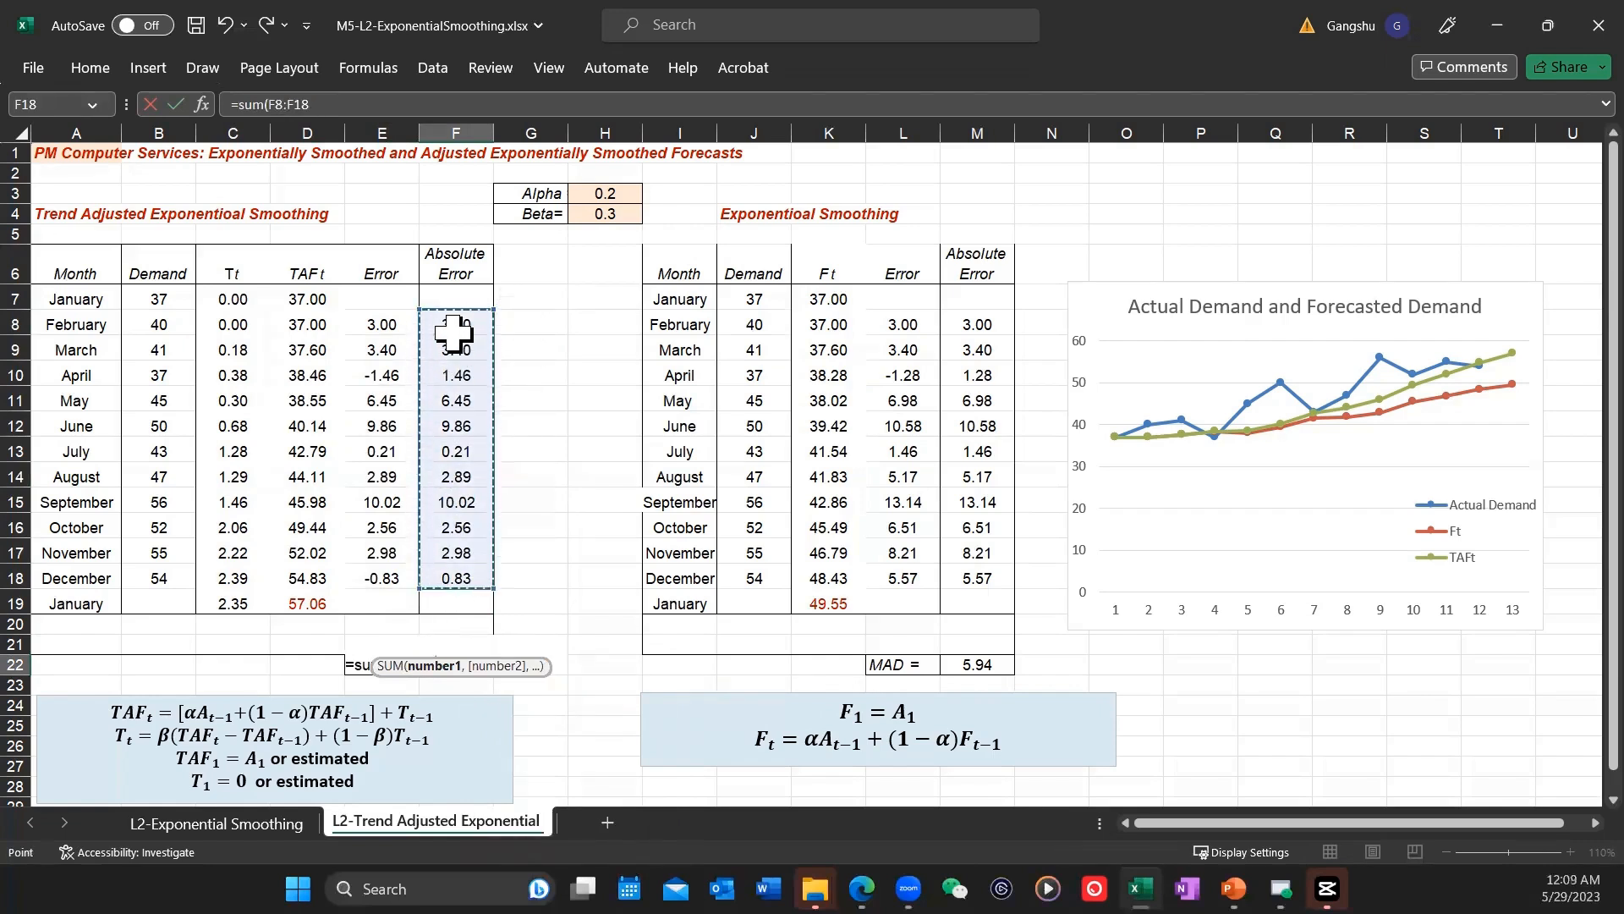
pyautogui.write(')/')
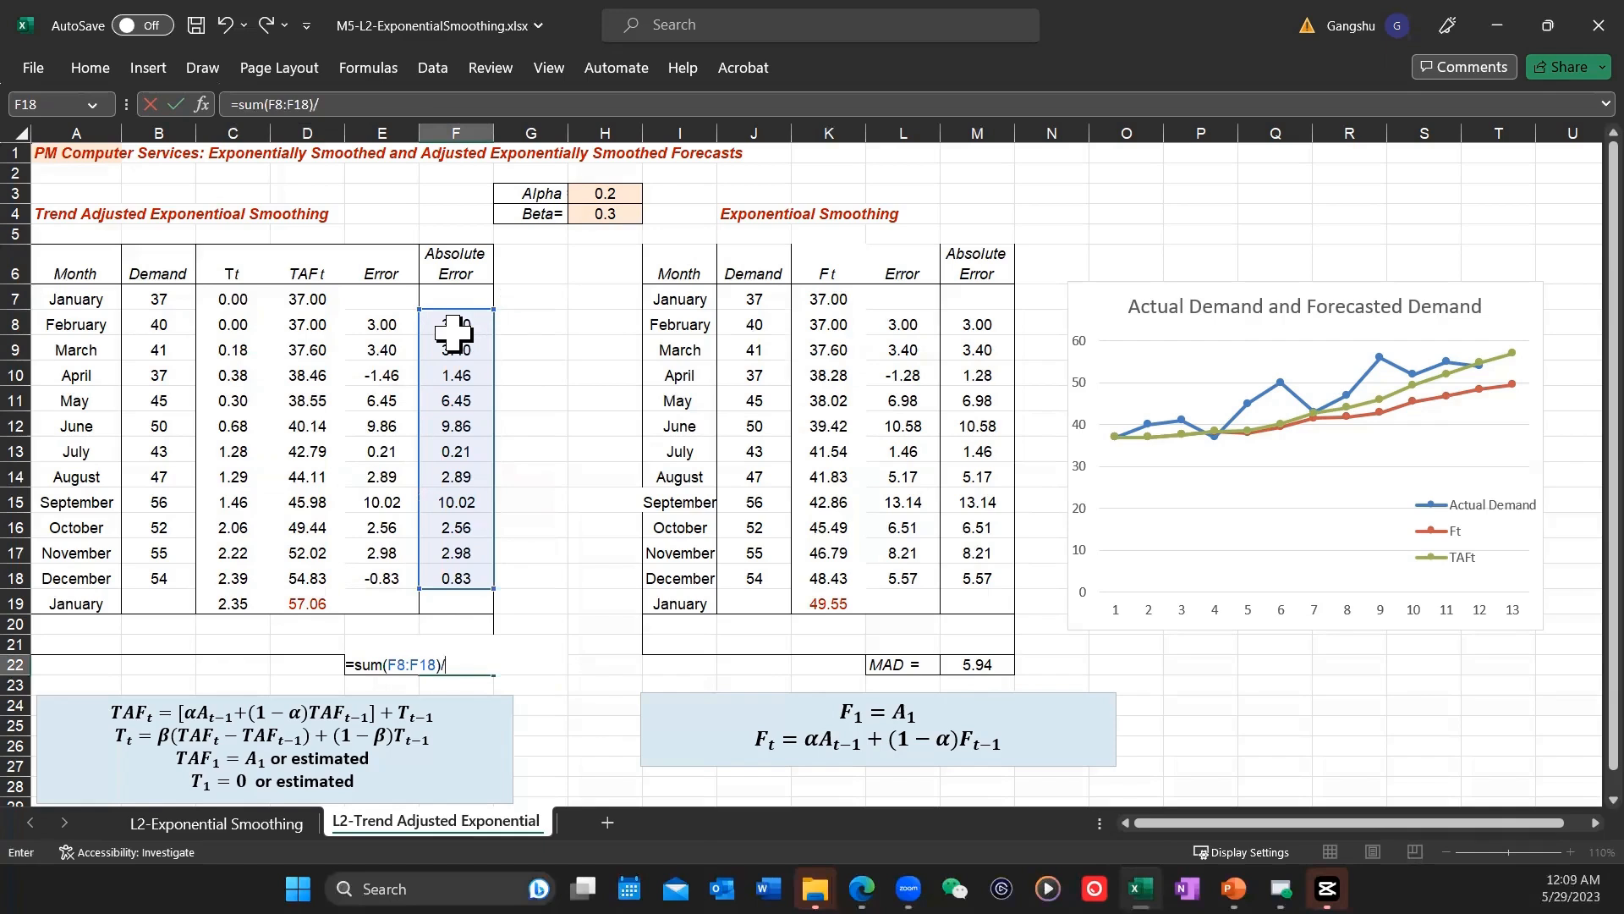
pyautogui.write('11')
pyautogui.press('Return')
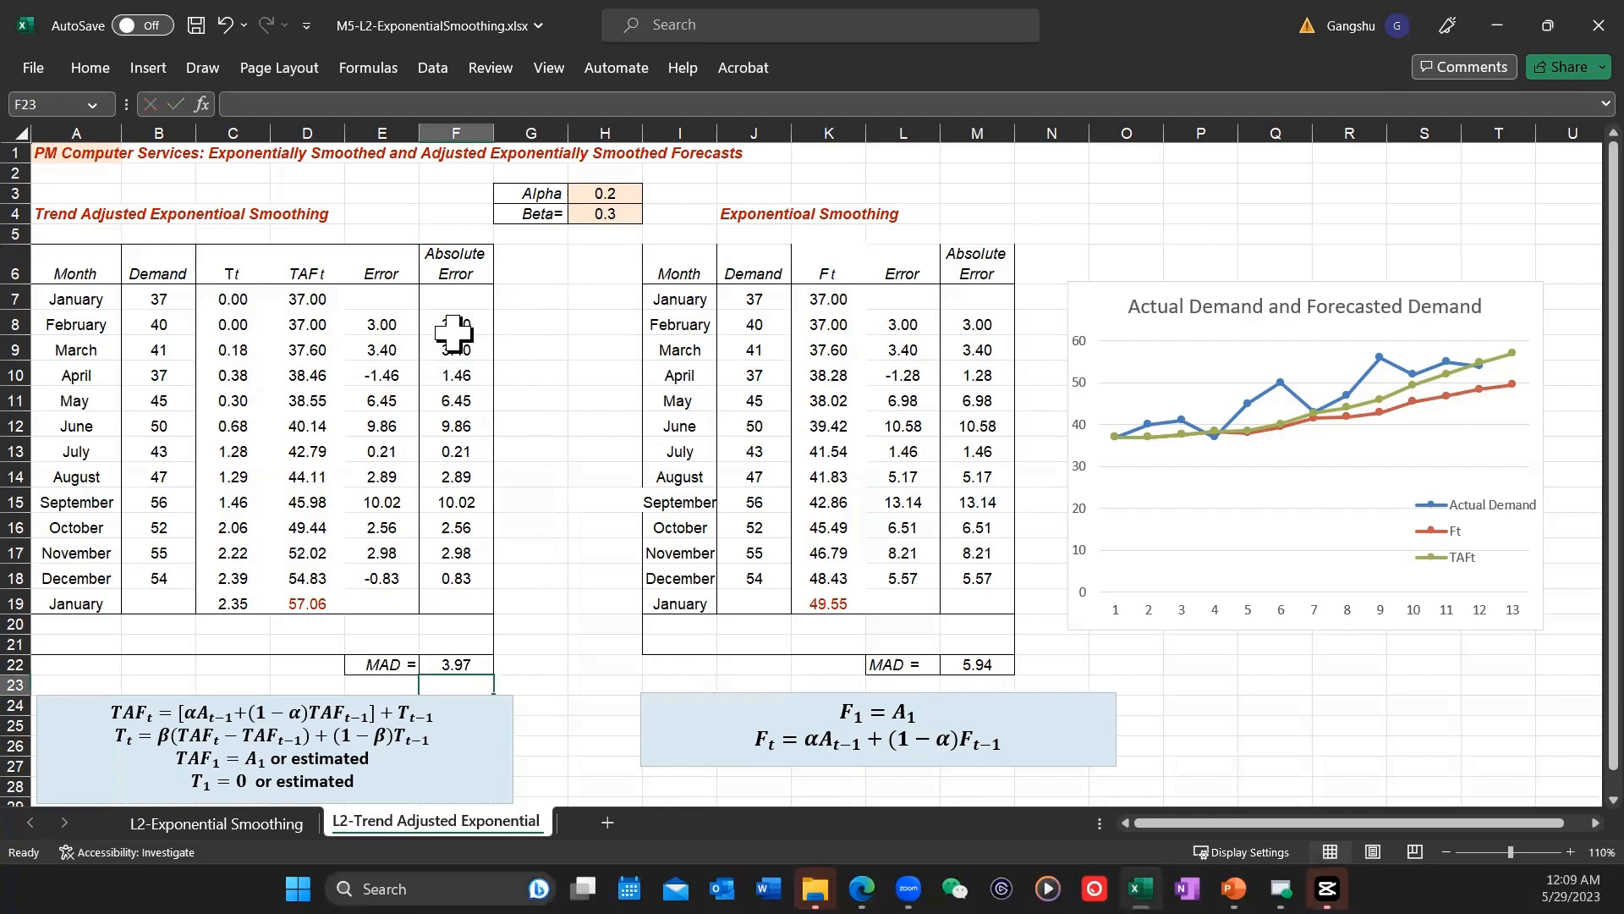
pyautogui.click(457, 664)
pyautogui.click(983, 666)
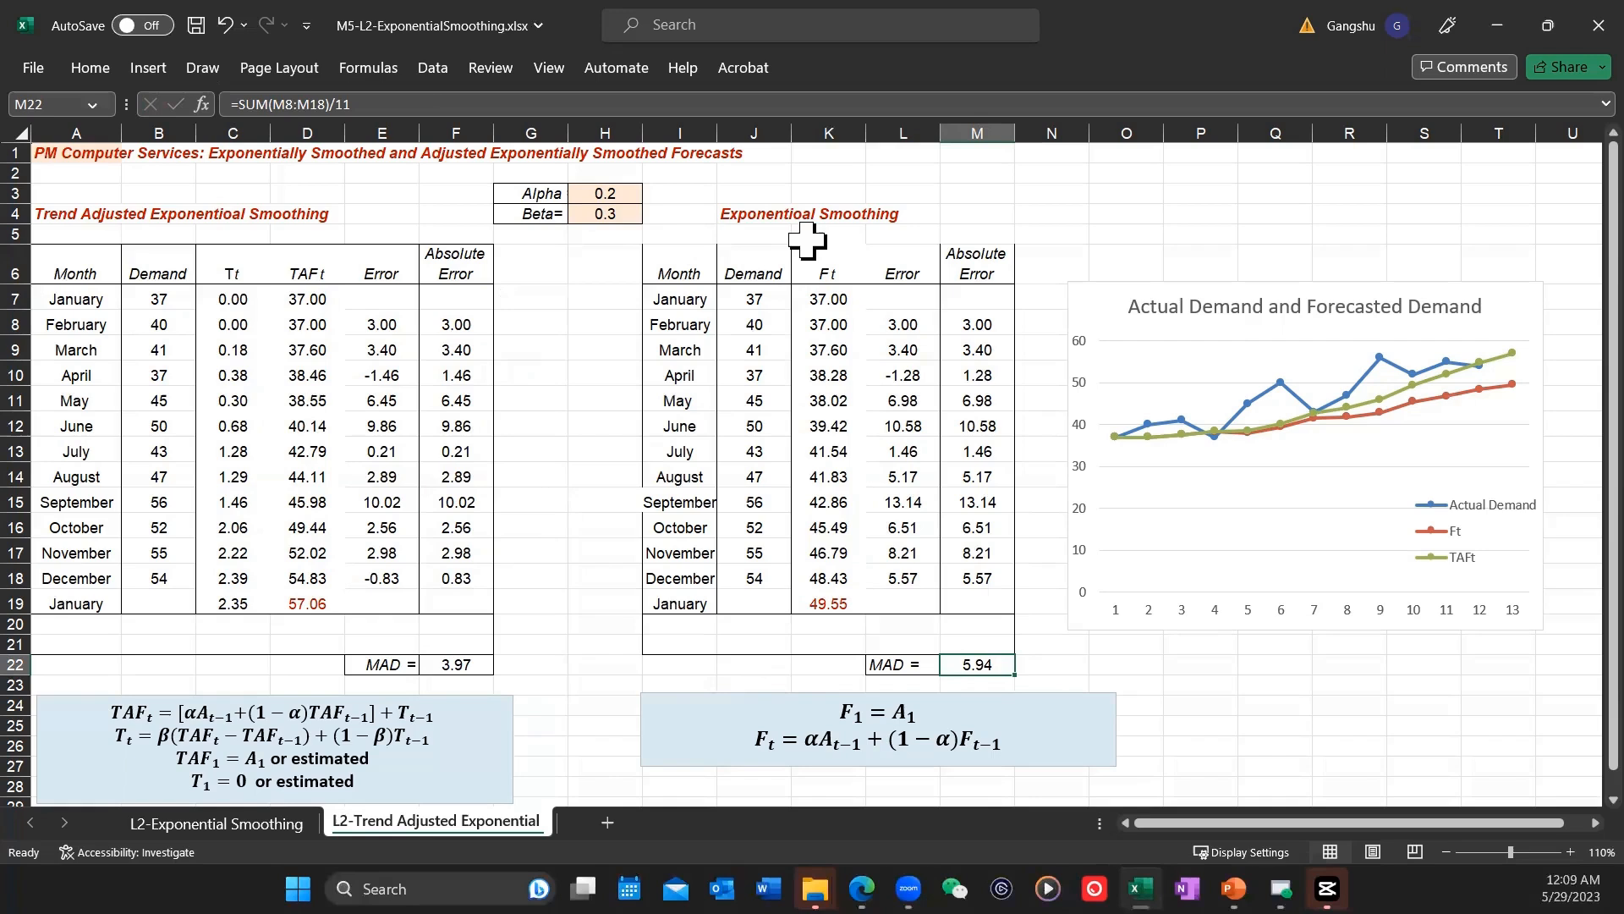
# Step: Set the Alpha smoothing constant in H3 to 0.3 and compare the two methods' MAD values in F22 and M22
pyautogui.click(617, 192)
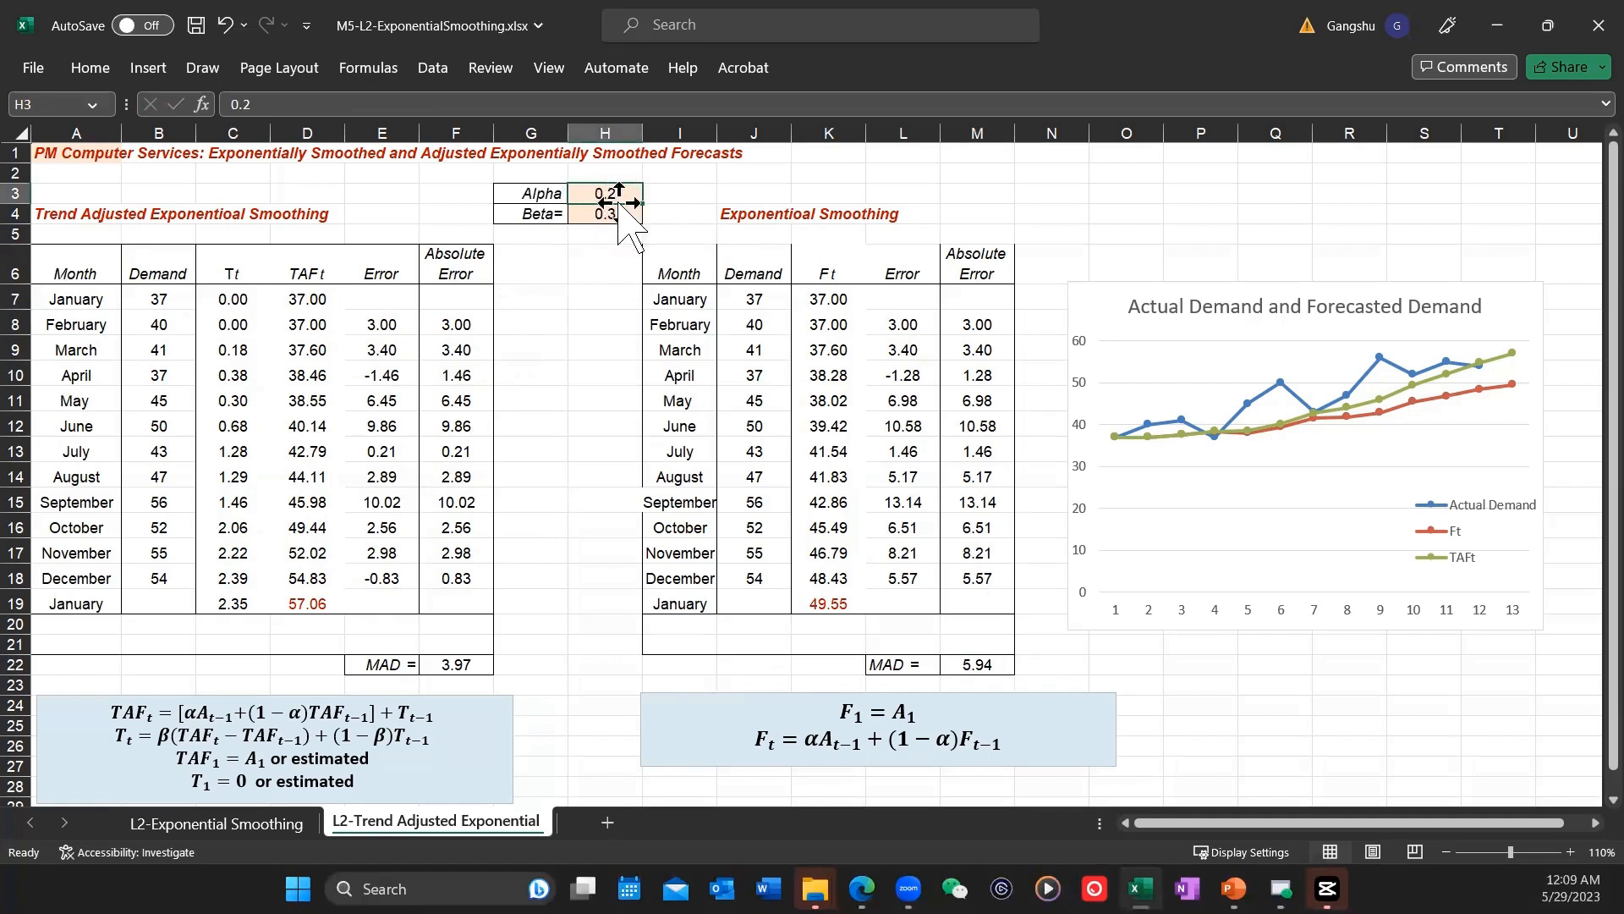
pyautogui.doubleClick(627, 193)
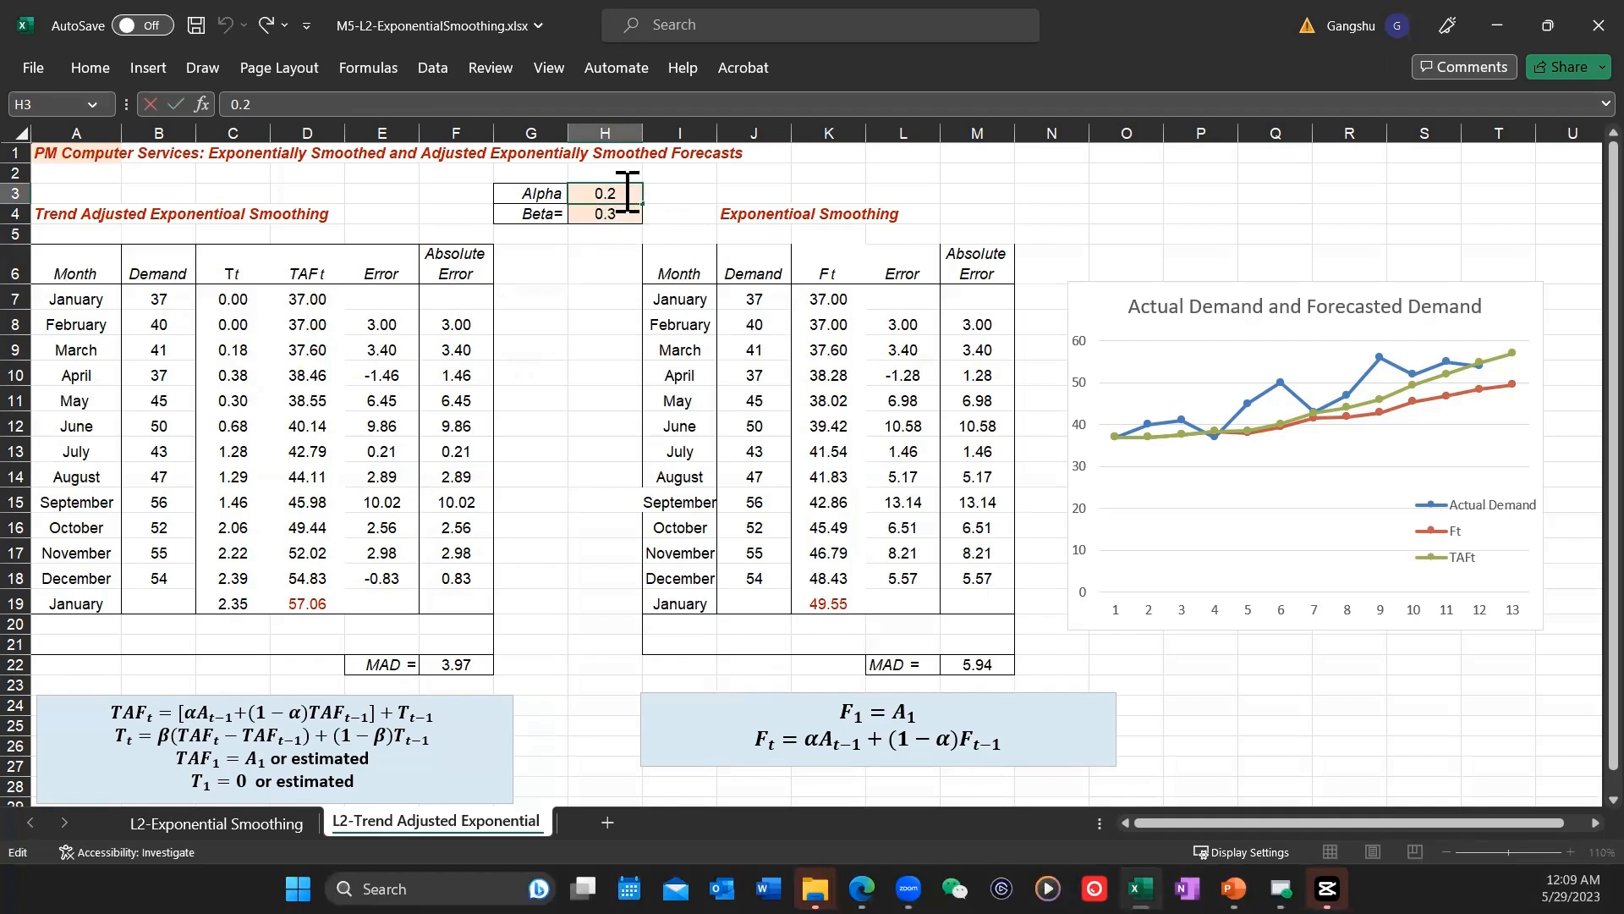
pyautogui.press('BackSpace')
pyautogui.write('3')
pyautogui.press('Return')
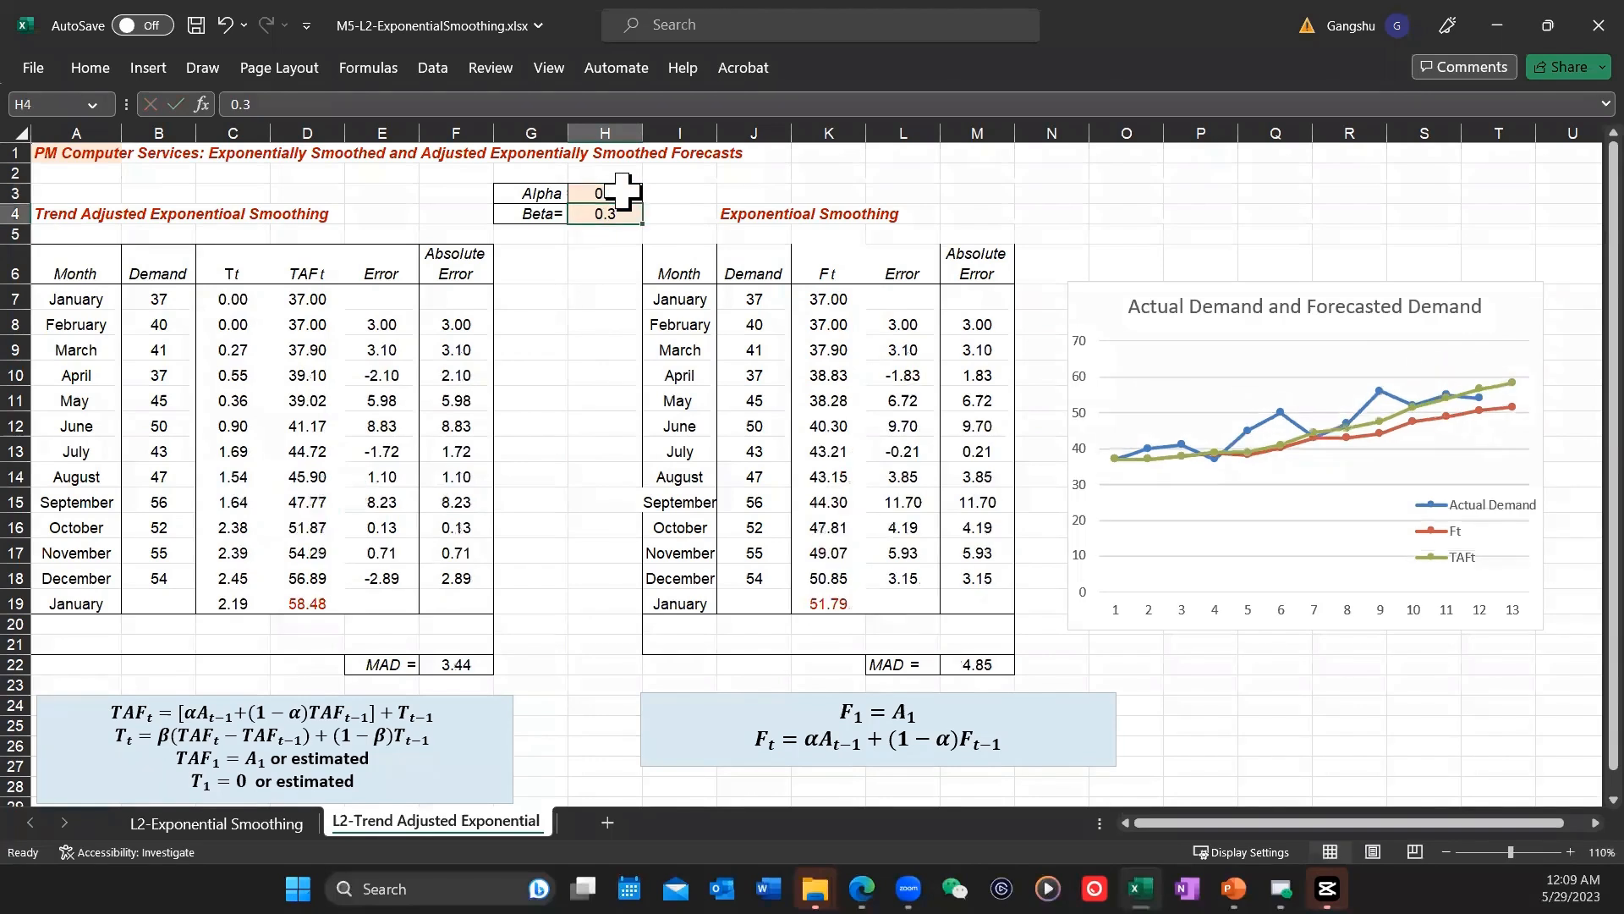
pyautogui.click(461, 664)
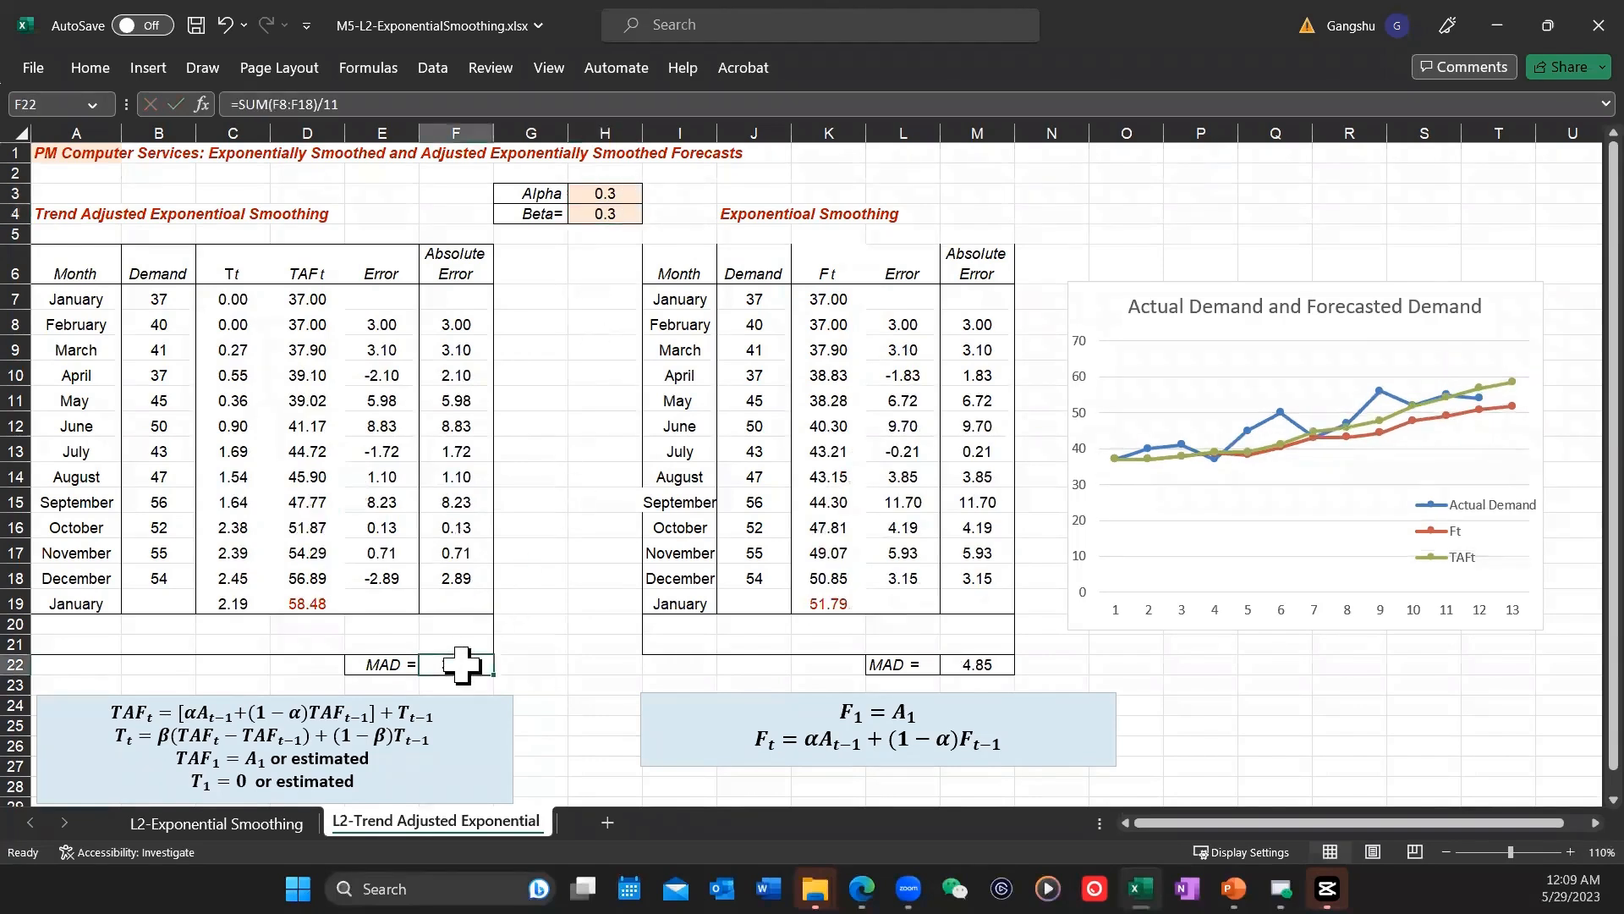
pyautogui.click(999, 668)
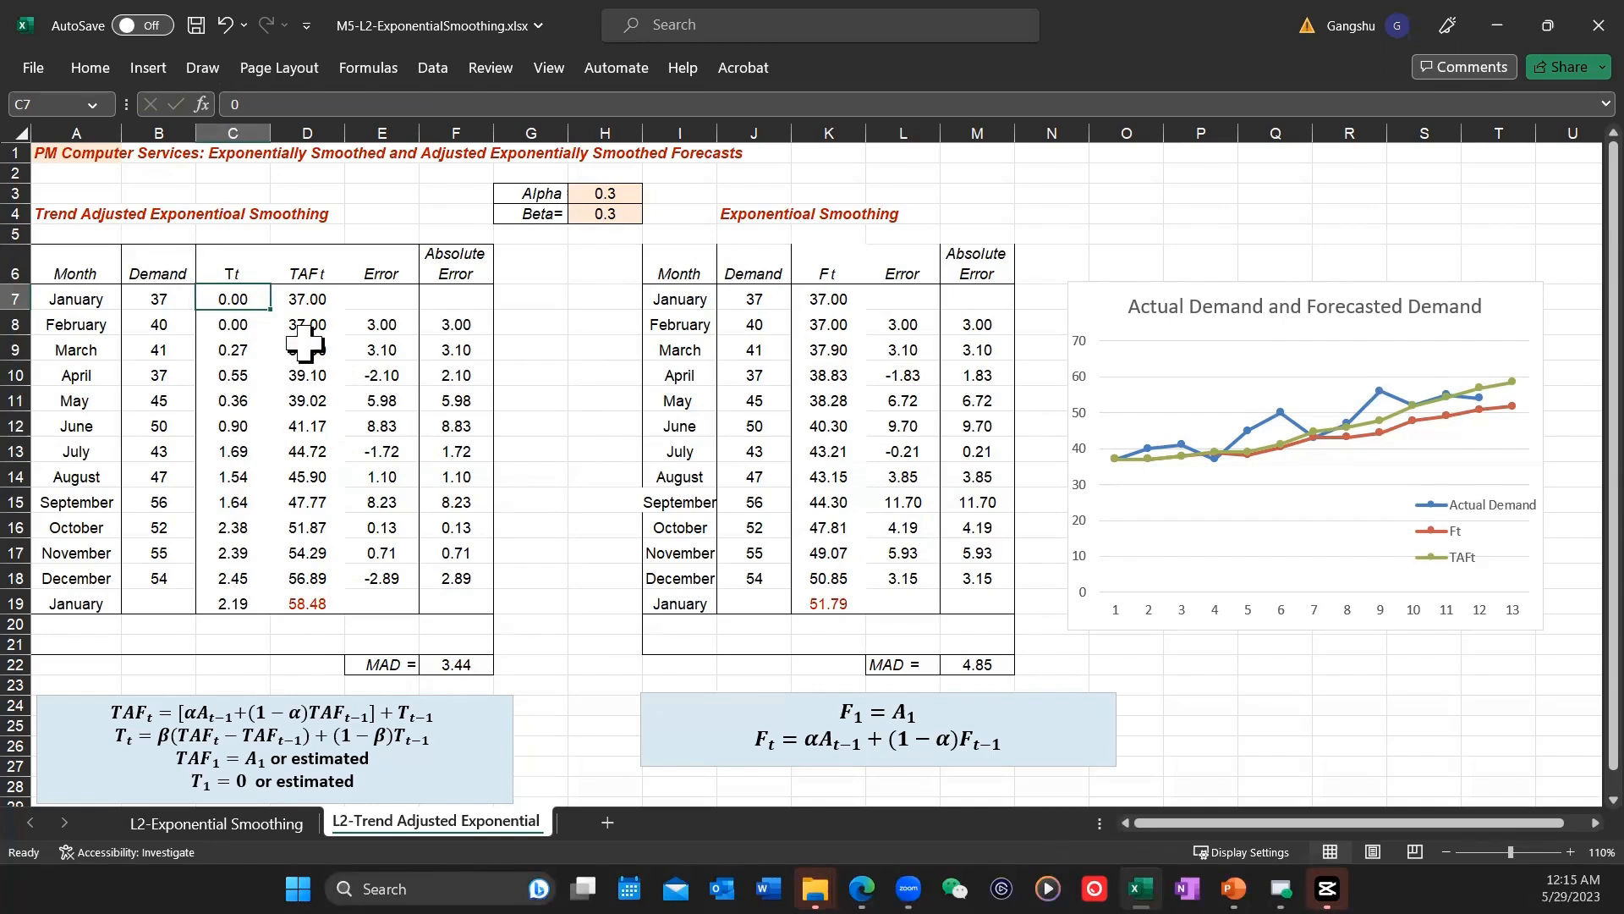
# Step: Set the initial January trend Tt in C7 to 1.5 and check the trend-adjusted MAD in F22
pyautogui.doubleClick(240, 300)
pyautogui.press('BackSpace')
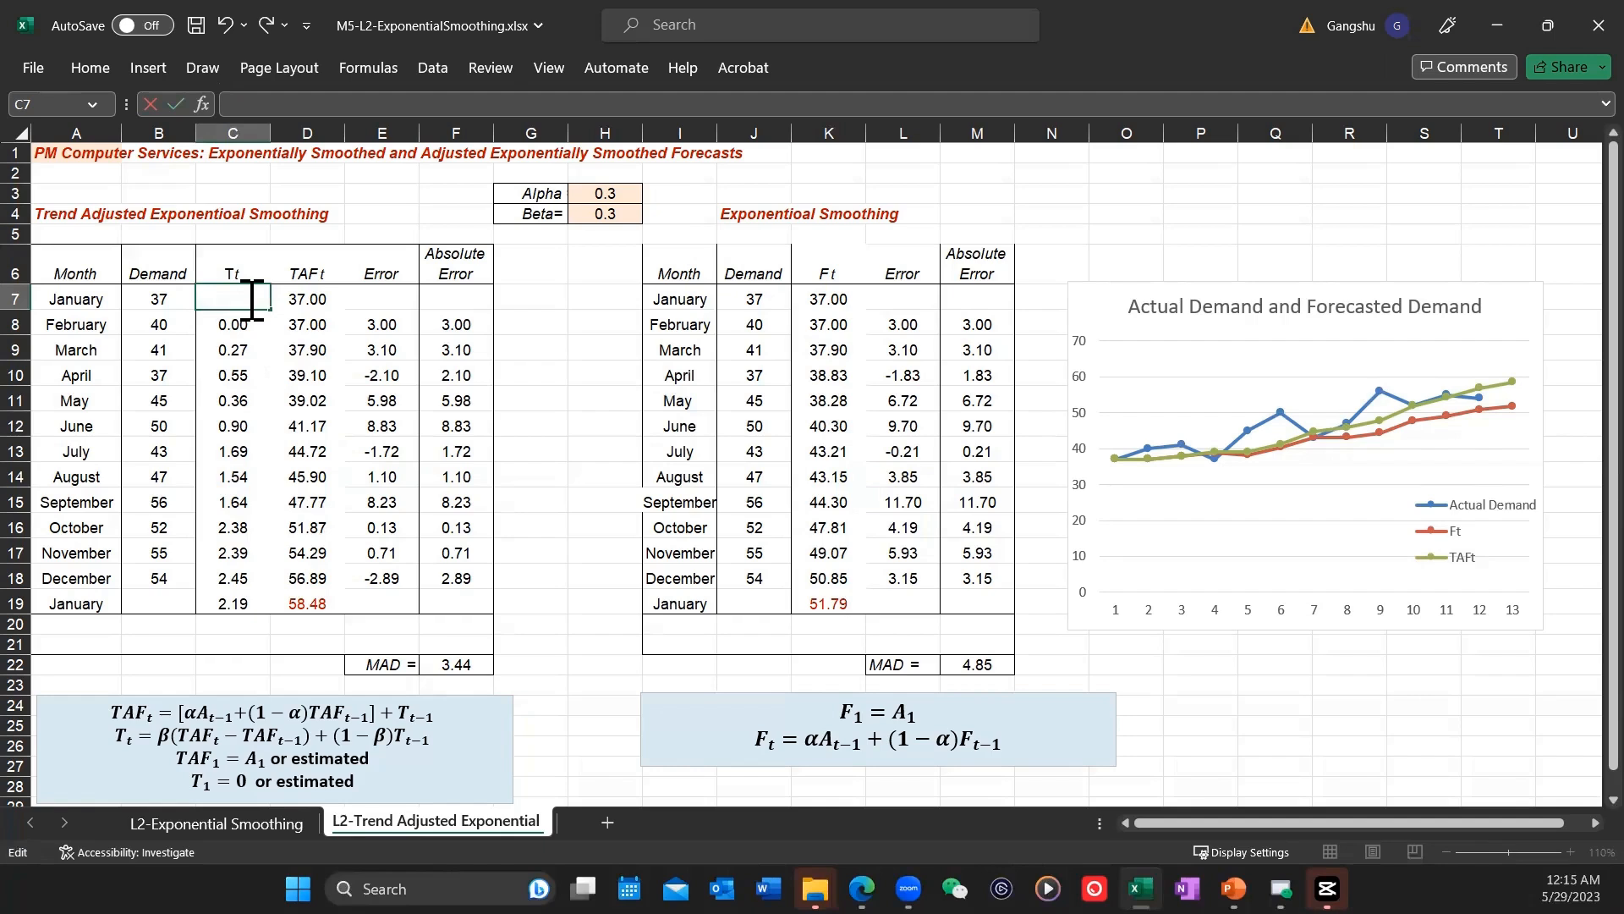
pyautogui.write('1.5')
pyautogui.press('Return')
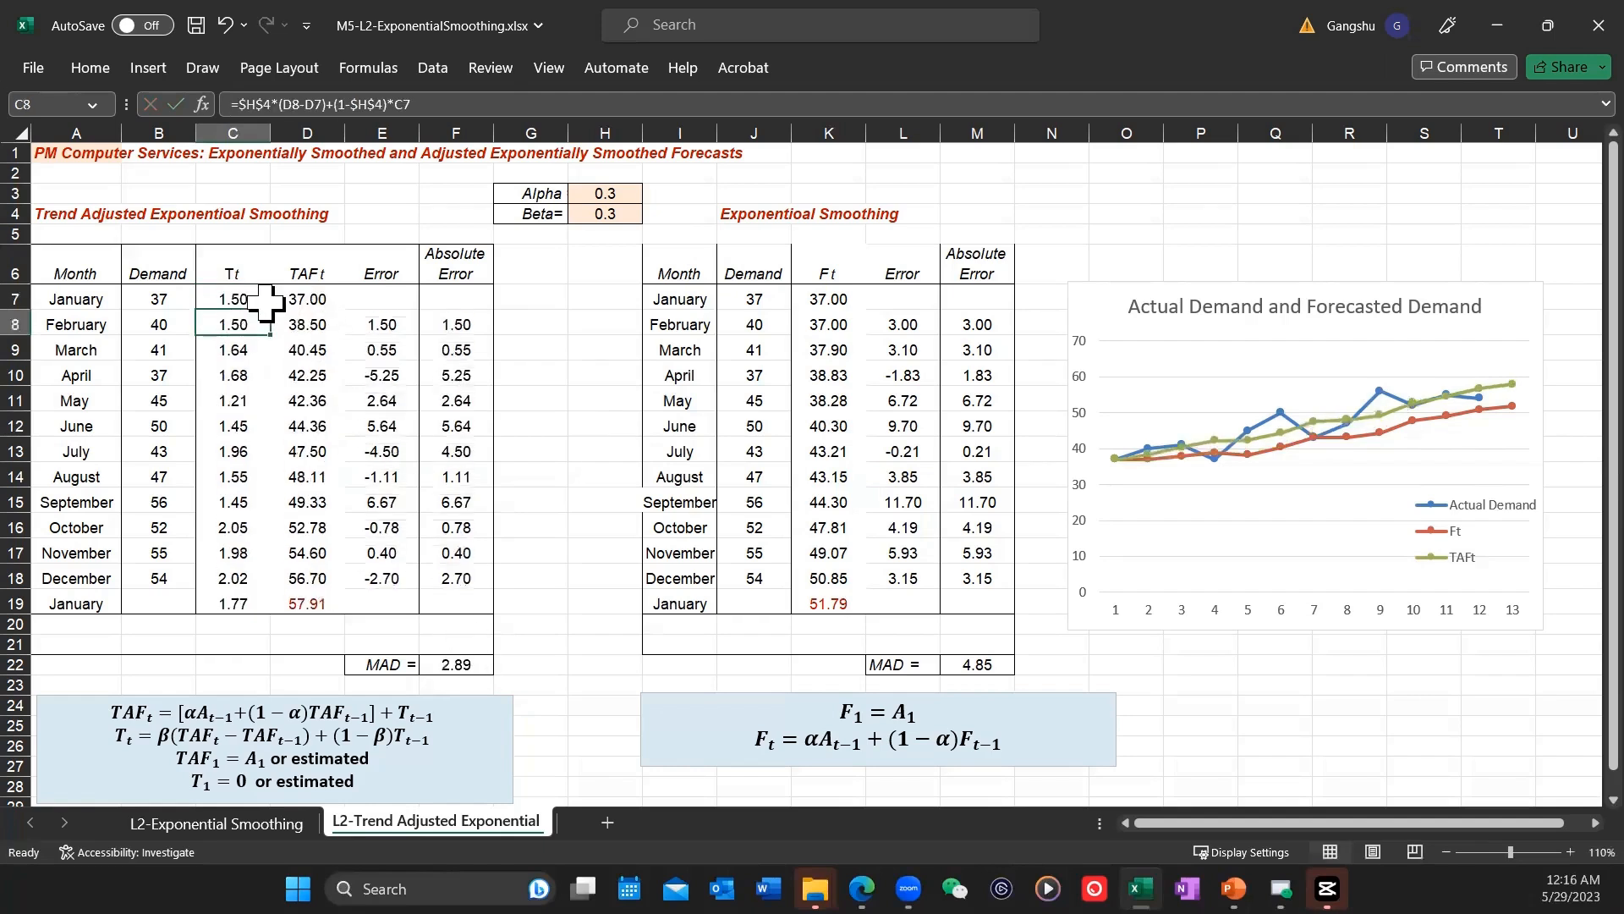
pyautogui.click(482, 667)
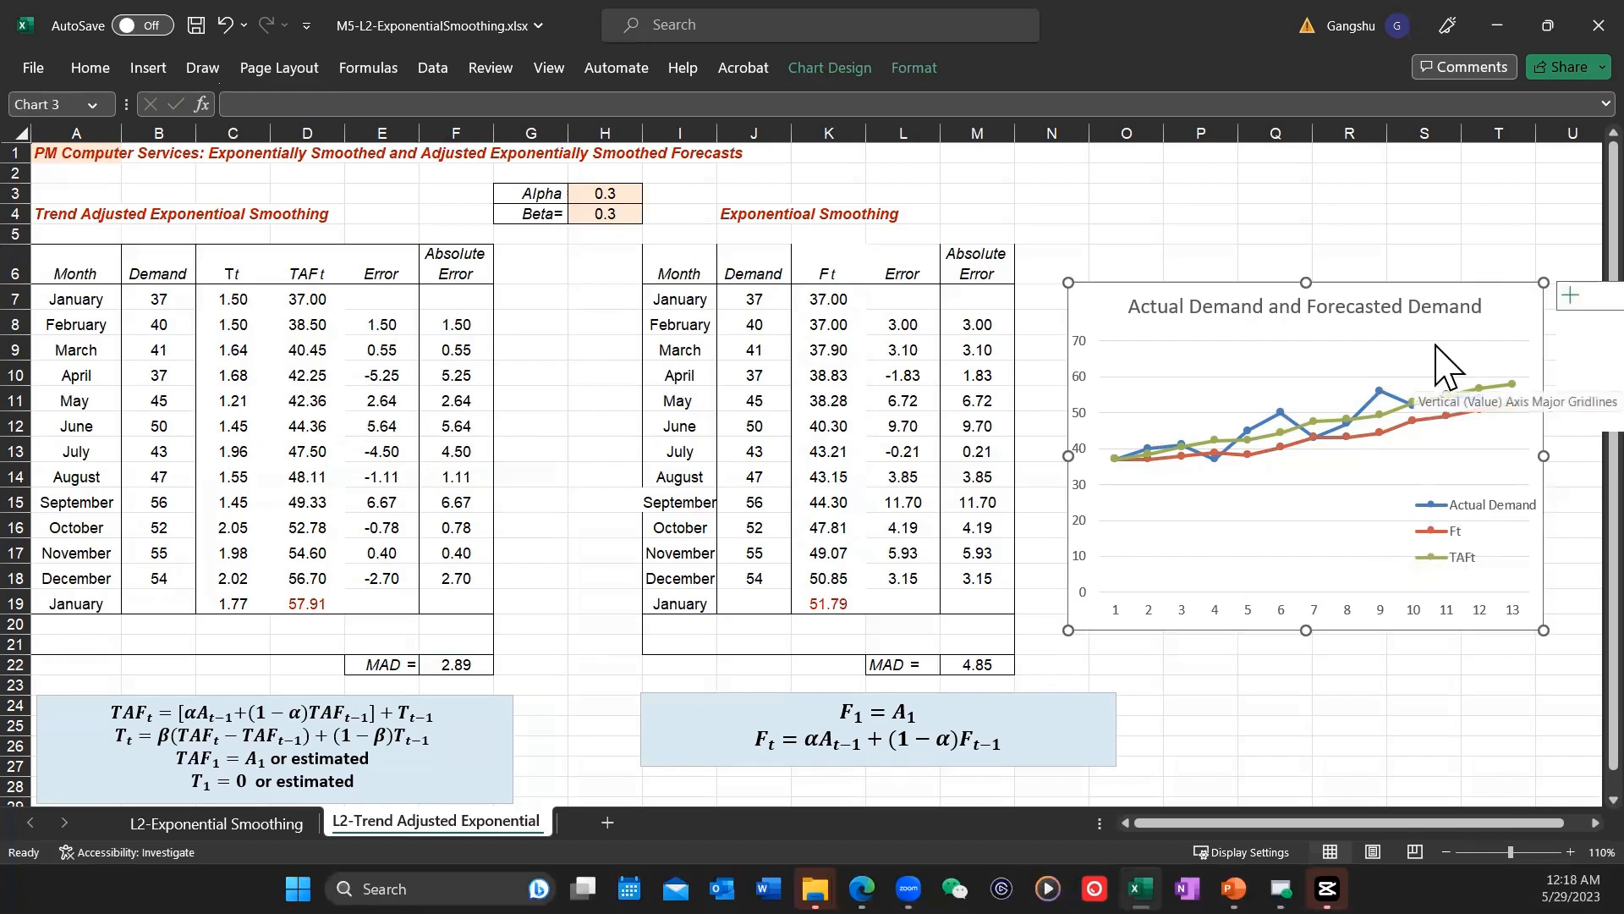
# Step: Examine the Actual Demand, Ft and TAFt series in turn on the demand chart to compare how closely each forecast follows demand
pyautogui.click(1278, 412)
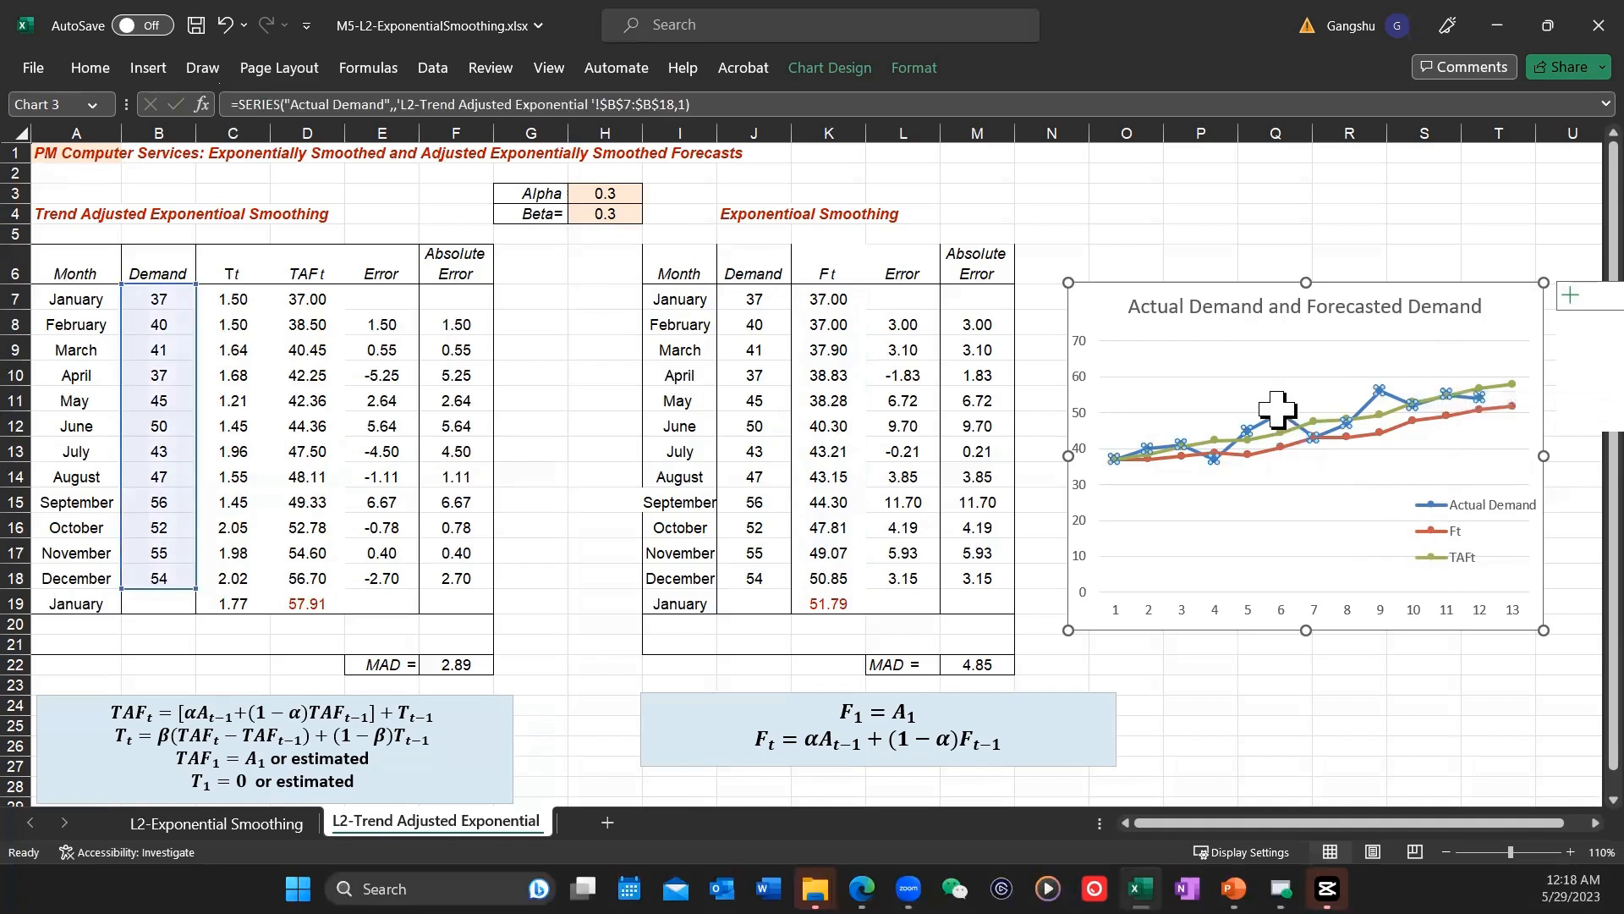
pyautogui.click(1439, 421)
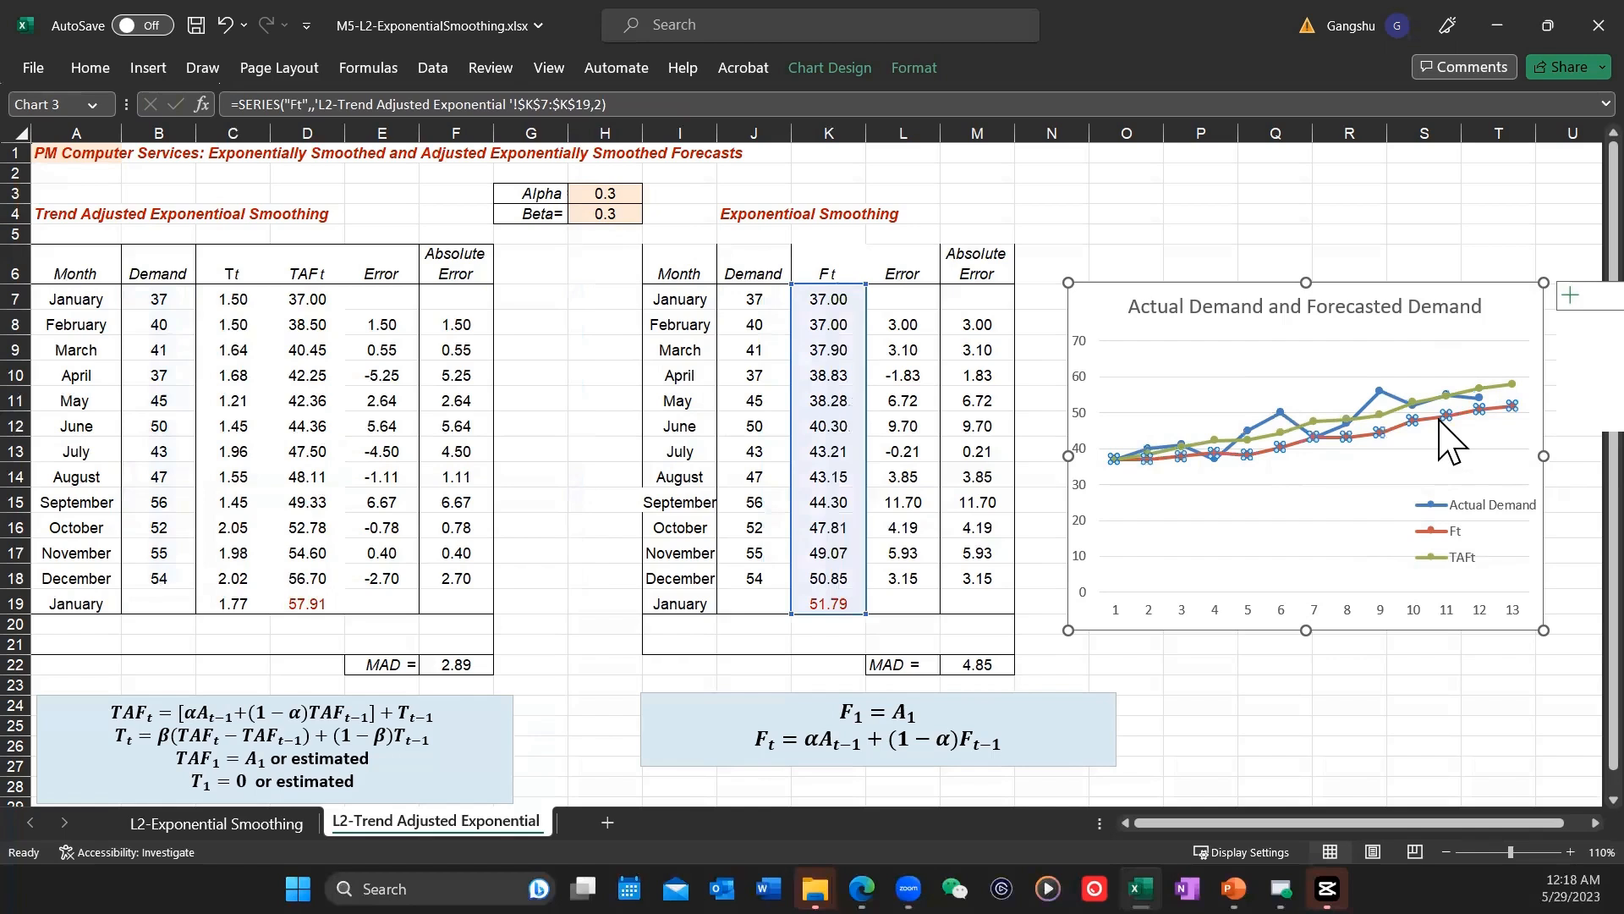
pyautogui.click(1505, 387)
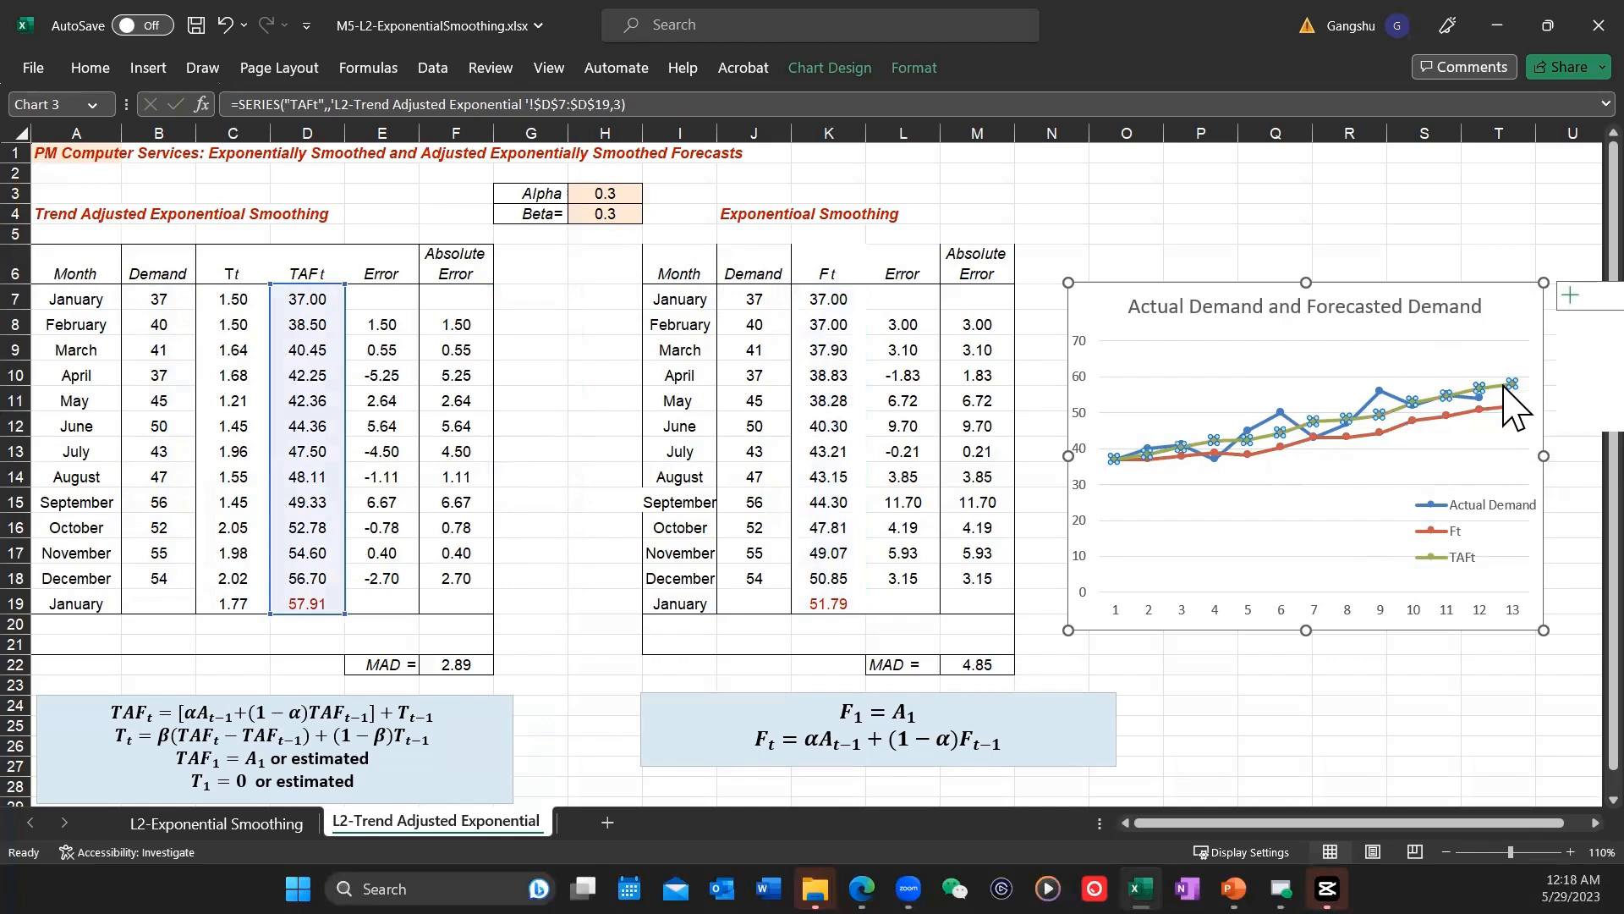
pyautogui.click(1499, 439)
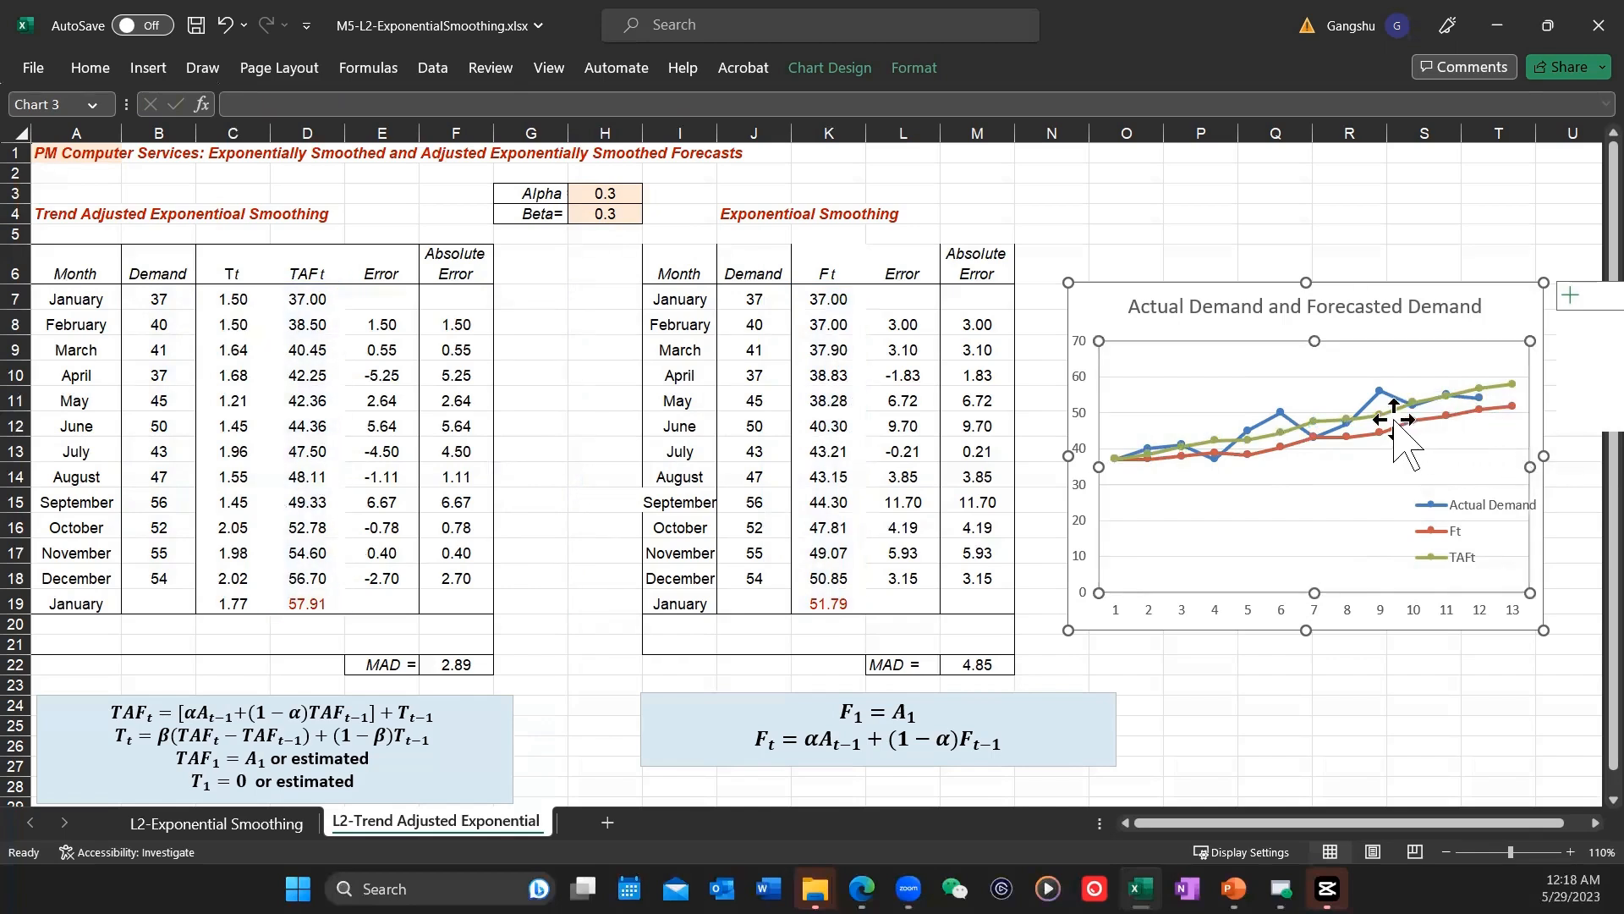
pyautogui.moveTo(1435, 398)
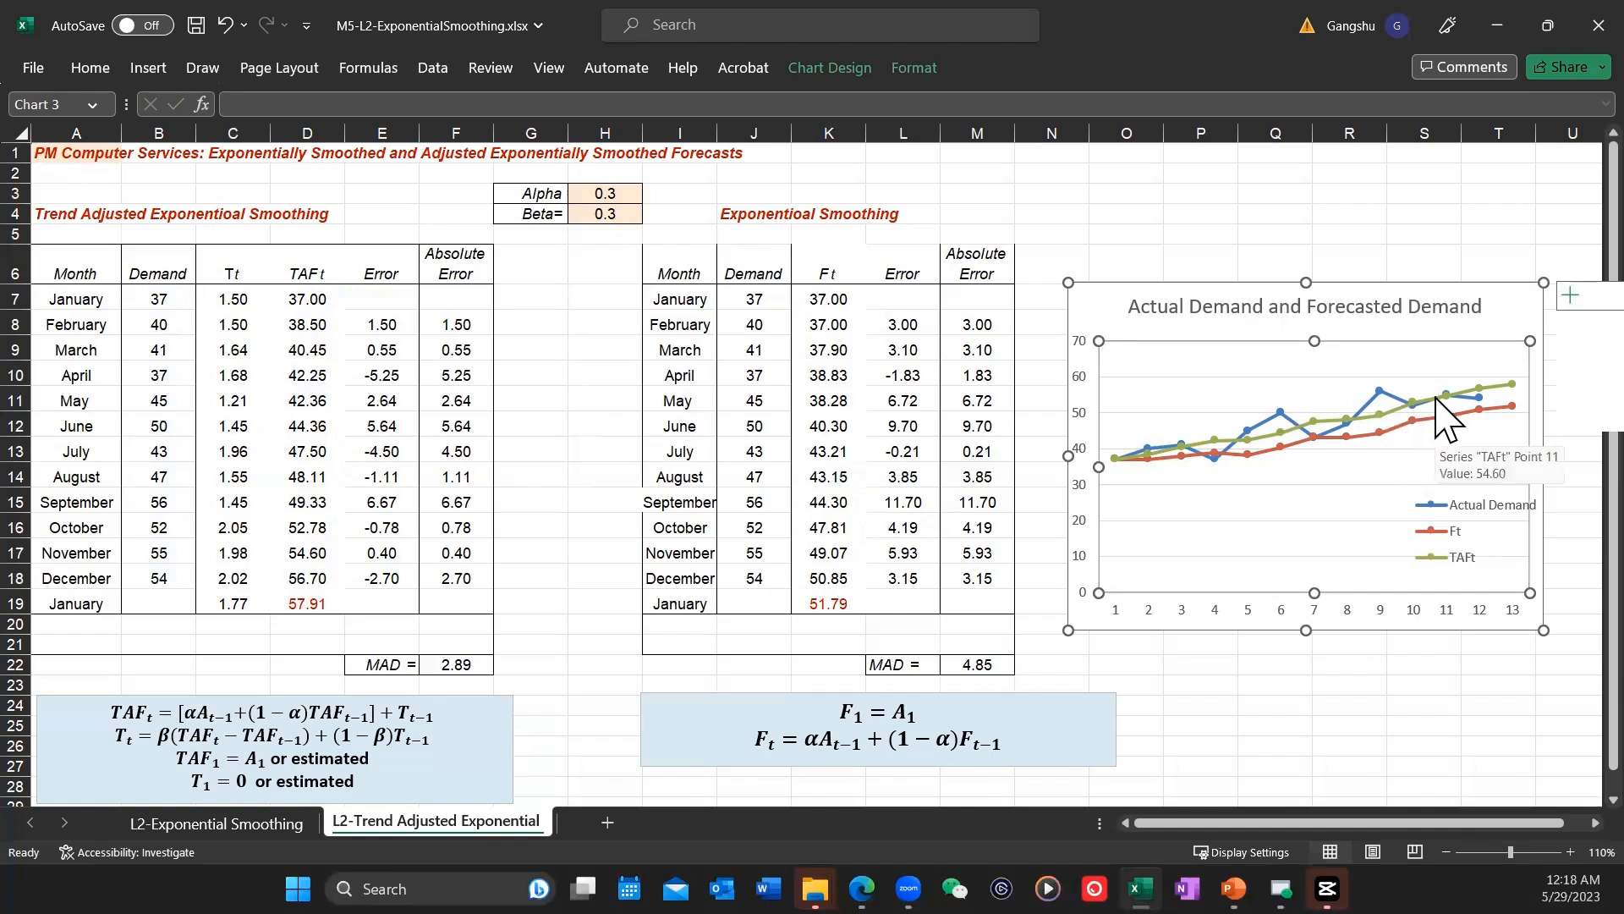